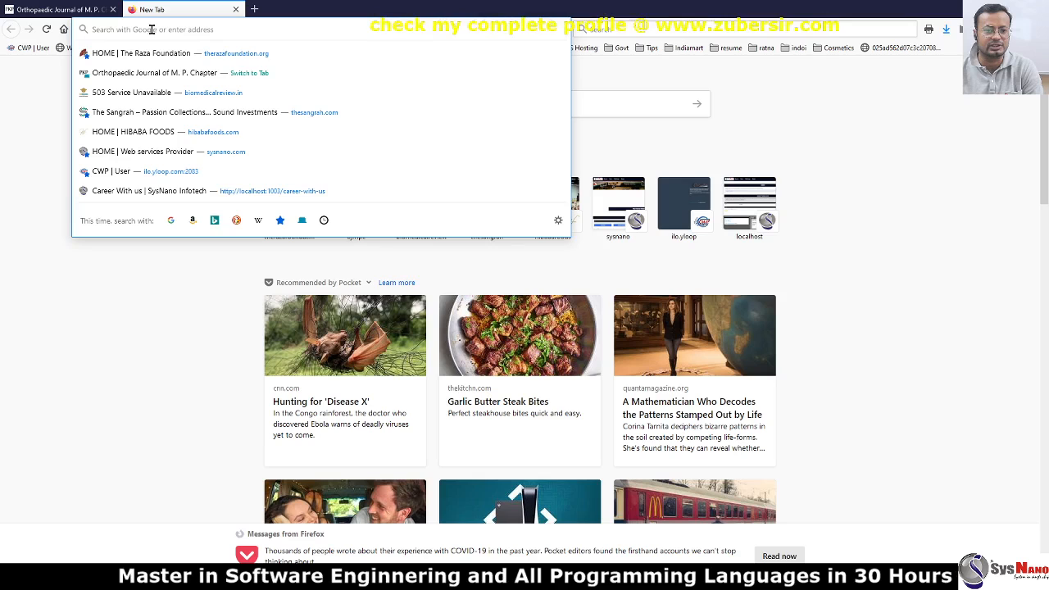
Load the biomedicalreview.in journal site and go to its login page.
{"action": "type", "text": "biomedicalreview.in/"}
{"action": "key", "text": "Return"}
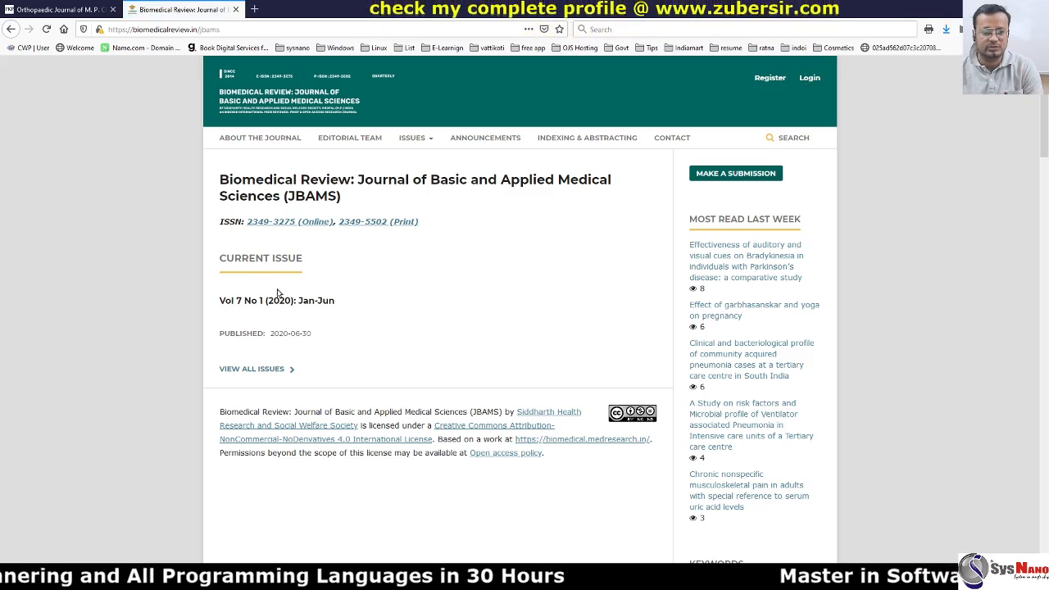
{"action": "left_click", "coordinate": [810, 80]}
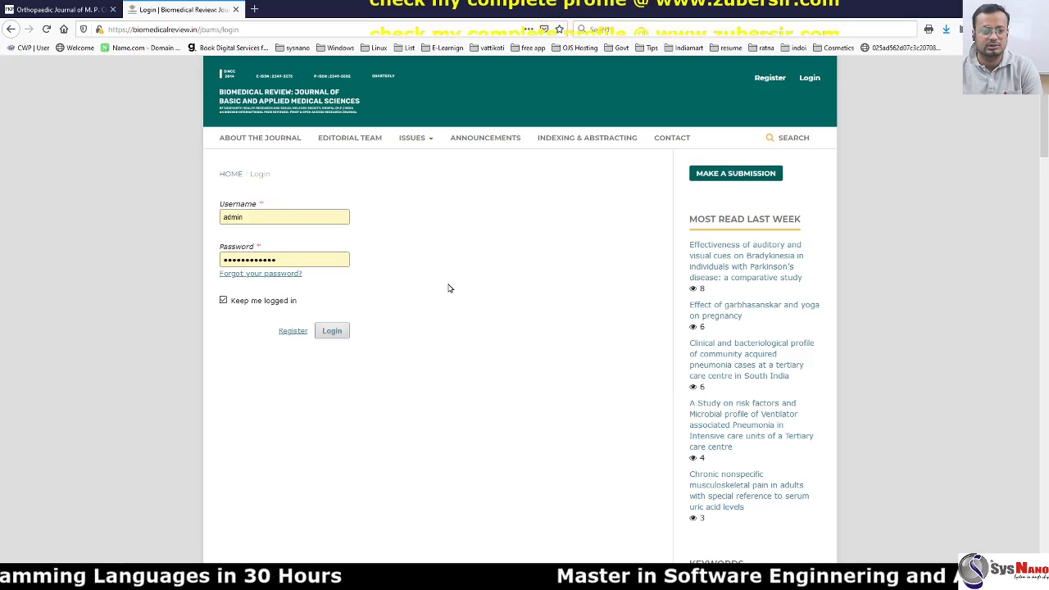
Log in as administrator to reach the Submissions dashboard showing 0 submissions.
{"action": "left_click", "coordinate": [333, 331]}
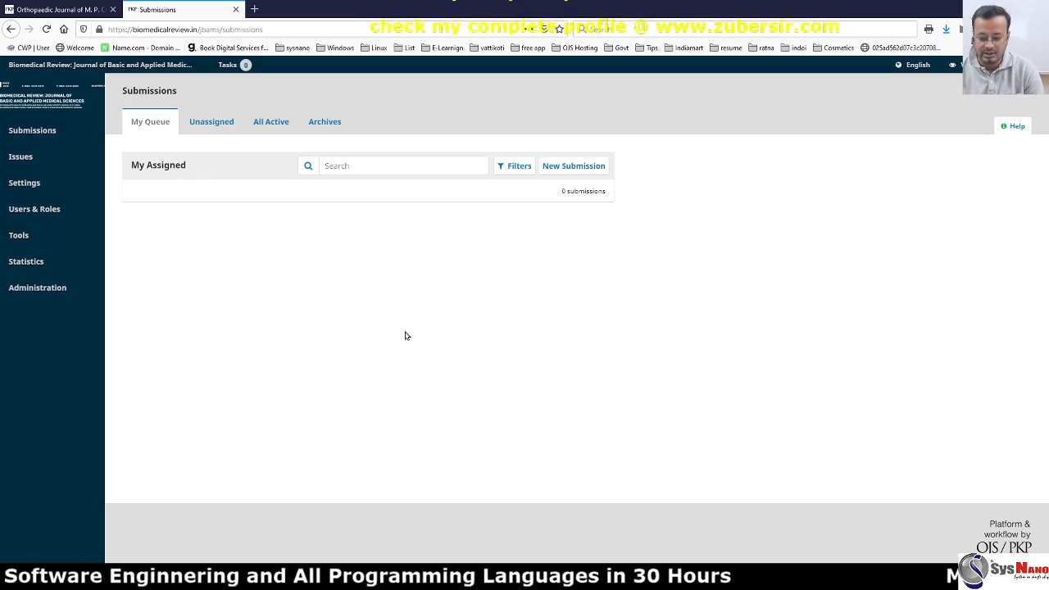
{"action": "mouse_move", "coordinate": [30, 156]}
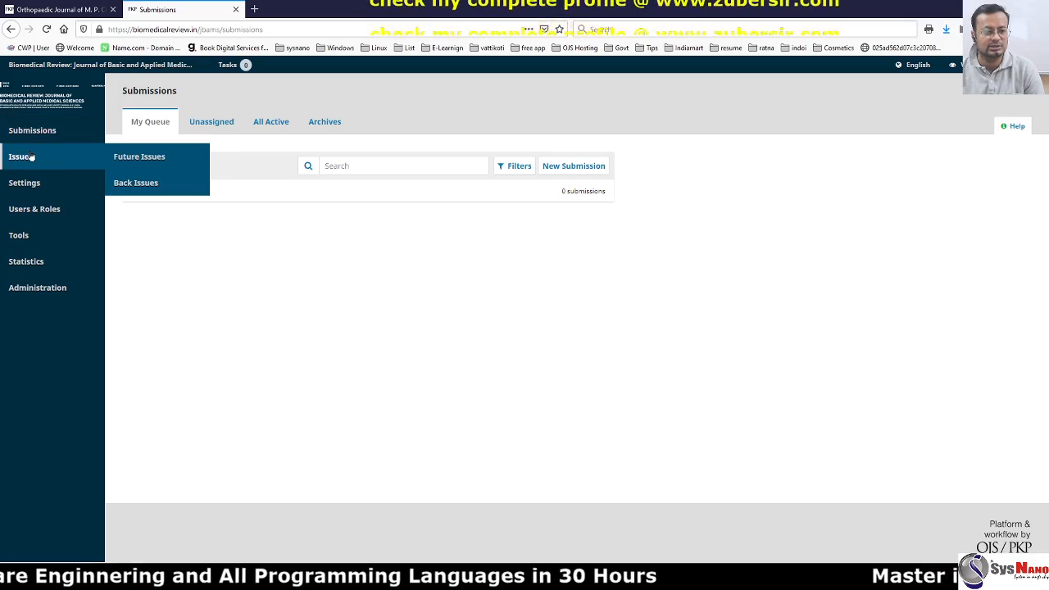
Look over the Future Issues and Back Issues lists, ending on Future Issues.
{"action": "left_click", "coordinate": [165, 161]}
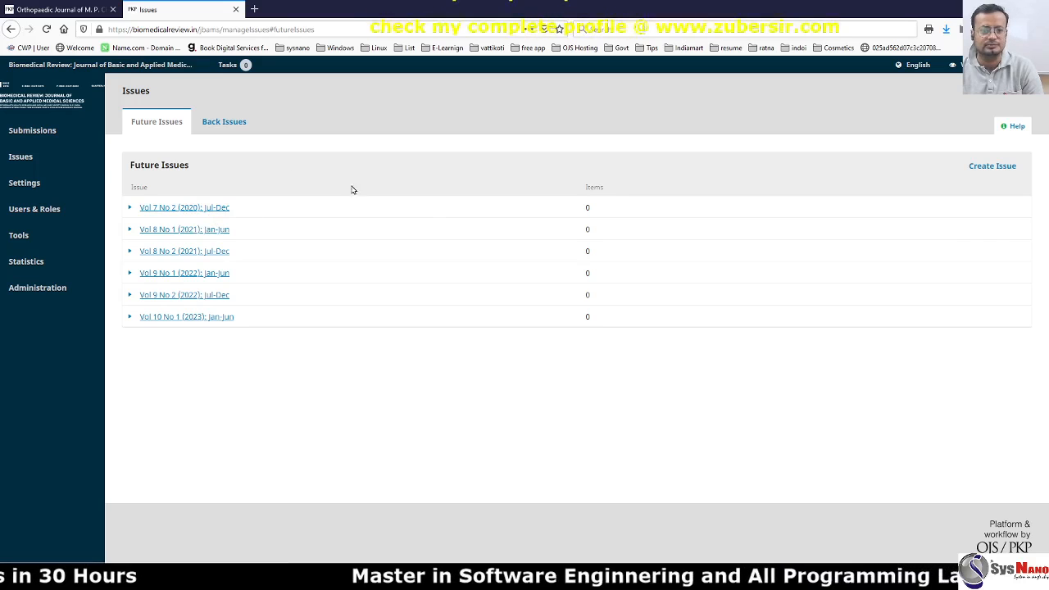
{"action": "left_click", "coordinate": [237, 122]}
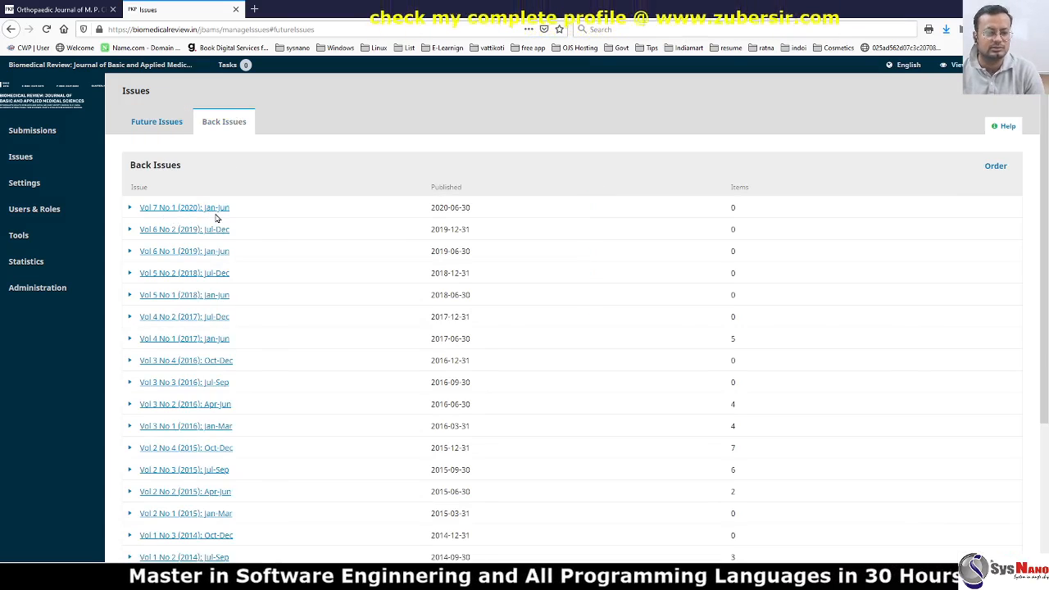
{"action": "left_click", "coordinate": [156, 120]}
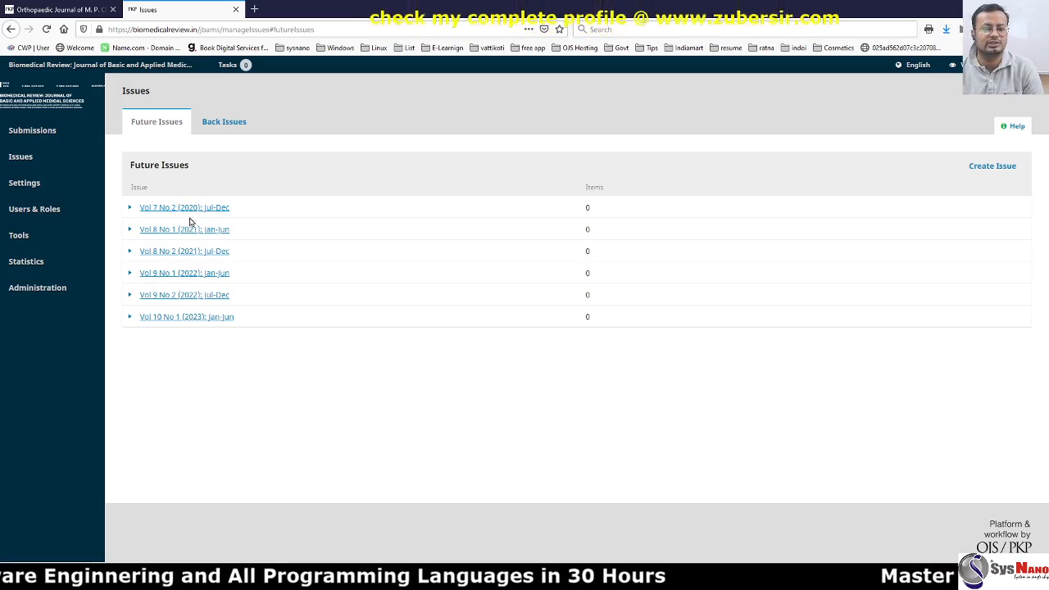
Preview the unpublished Vol 7 No 2 (2020): Jul-Dec issue and copy its address.
{"action": "left_click", "coordinate": [129, 208]}
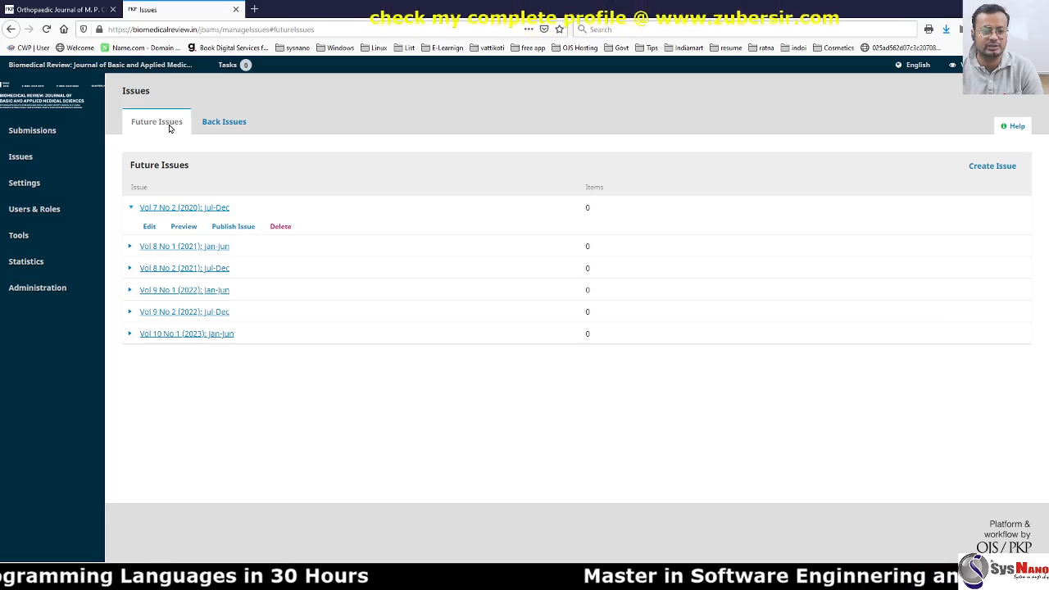
{"action": "left_click", "coordinate": [183, 227]}
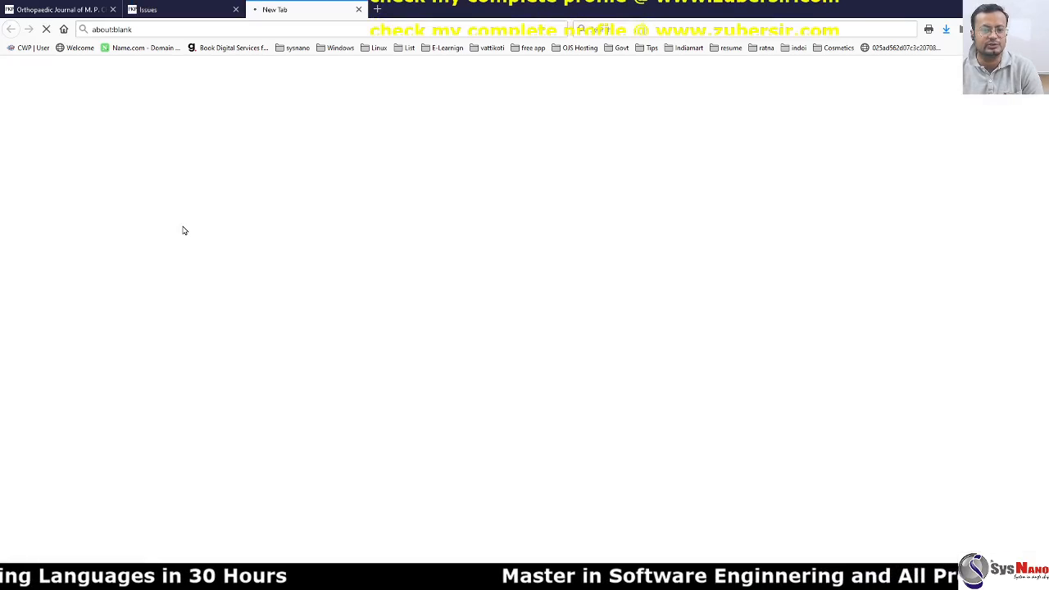
{"action": "left_click", "coordinate": [288, 31]}
{"action": "key", "text": "ctrl+c"}
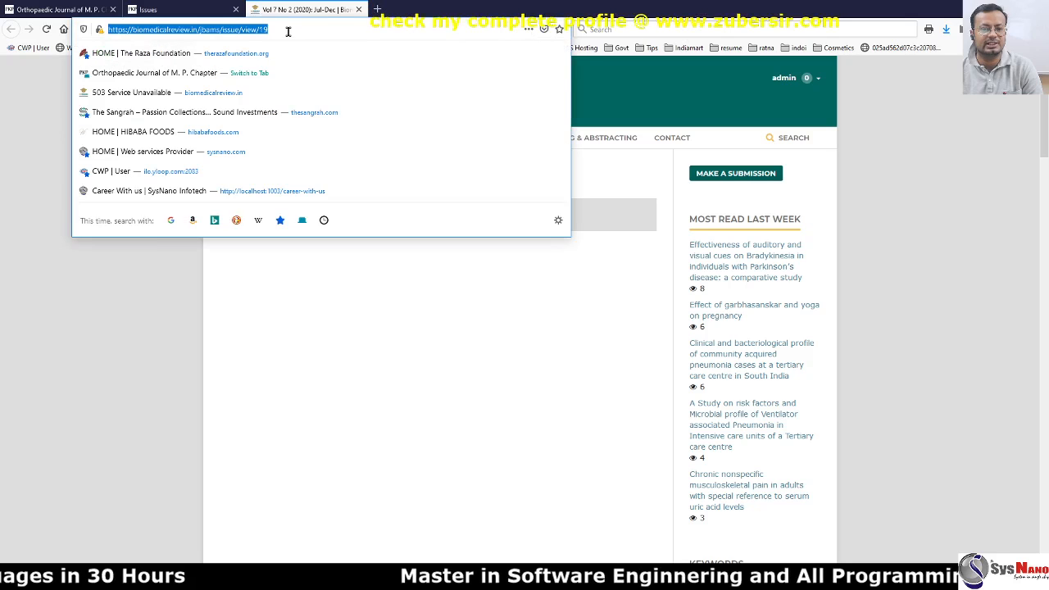
{"action": "left_click", "coordinate": [189, 5]}
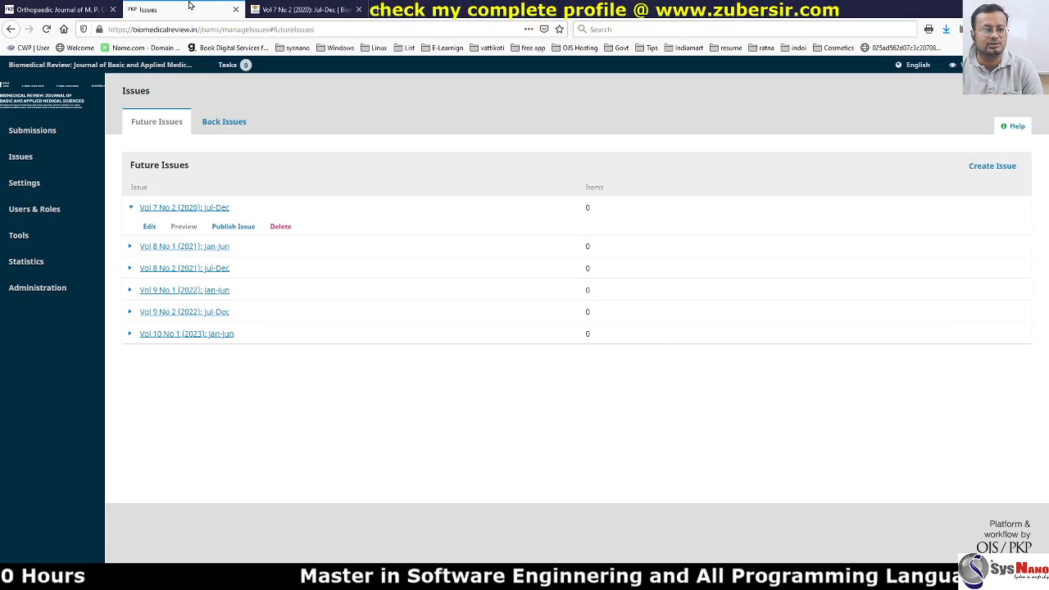
{"action": "mouse_move", "coordinate": [131, 185]}
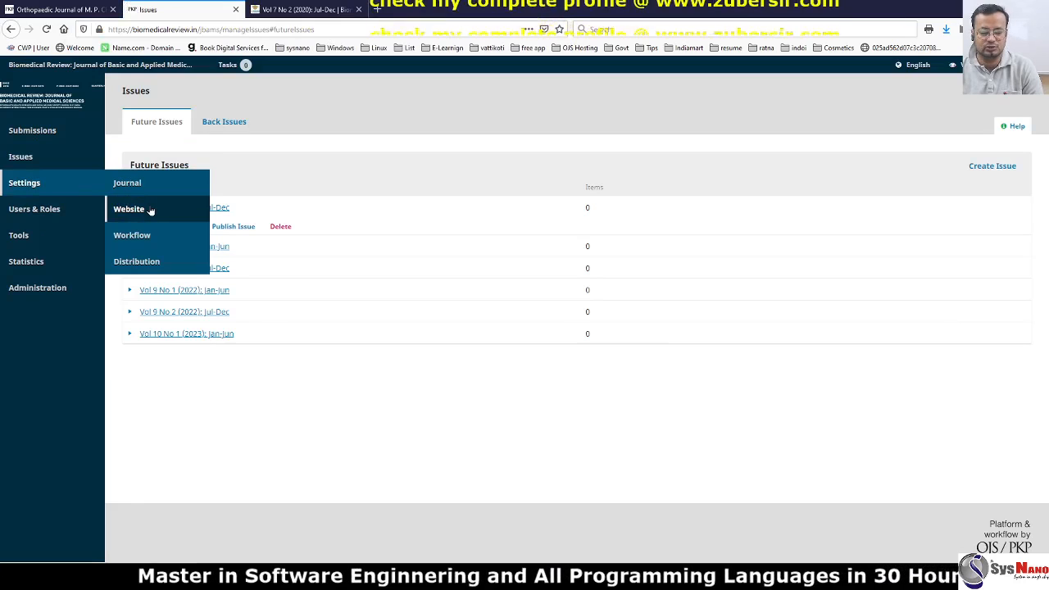
Go to the Website Settings Navigation Menus section.
{"action": "left_click", "coordinate": [129, 209]}
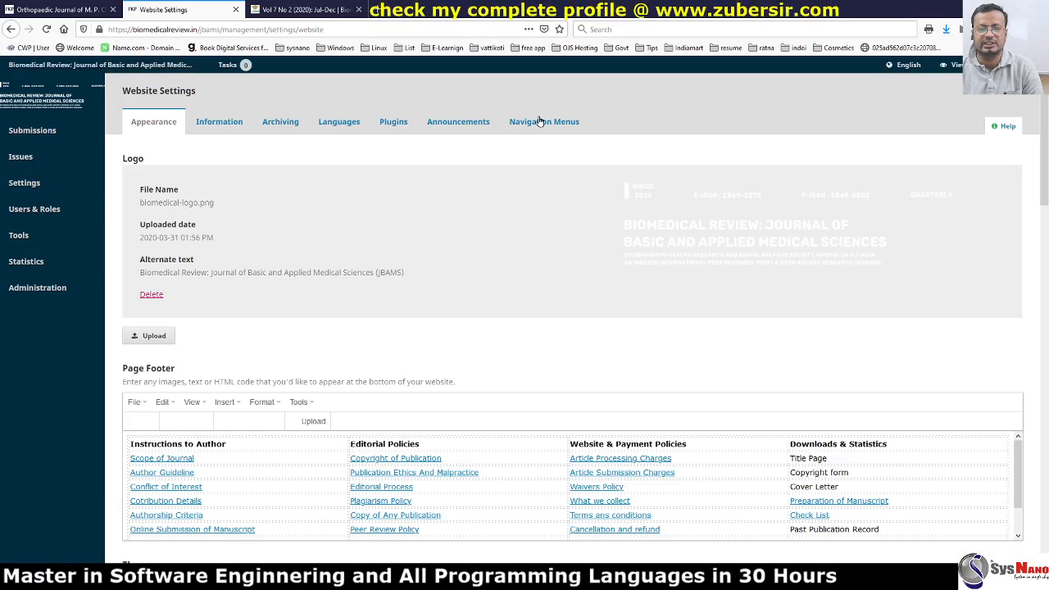
{"action": "left_click", "coordinate": [539, 120]}
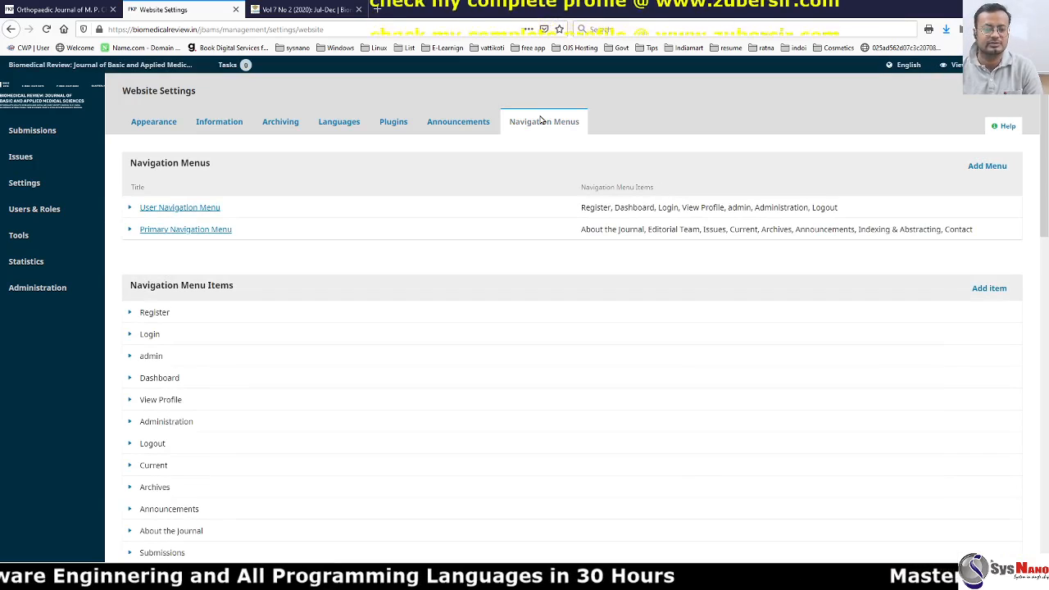
{"action": "scroll", "coordinate": [468, 491], "scroll_direction": "down", "scroll_amount": 10}
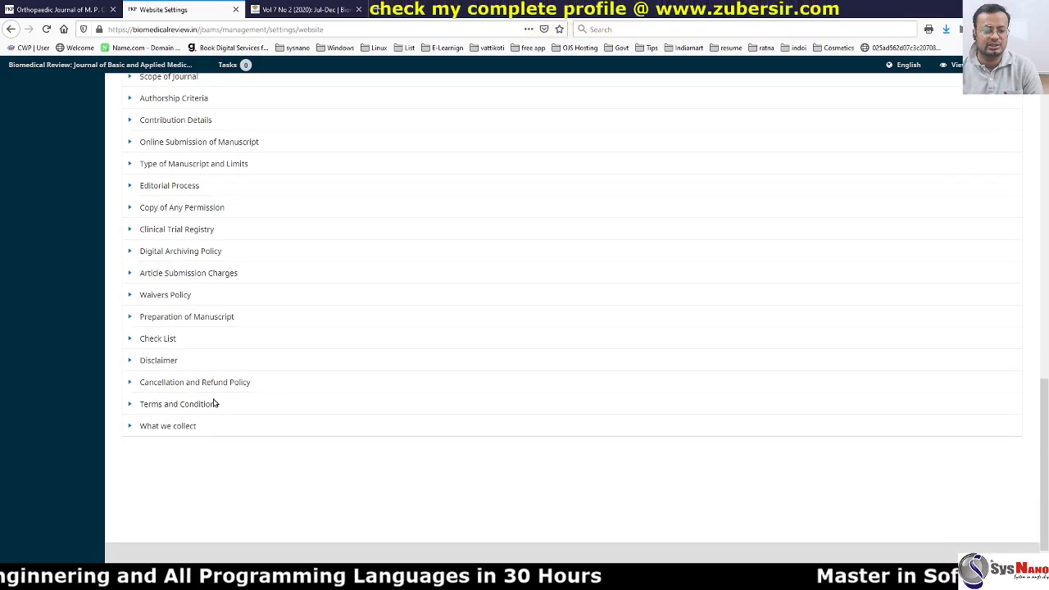
{"action": "scroll", "coordinate": [300, 412], "scroll_direction": "up", "scroll_amount": 10}
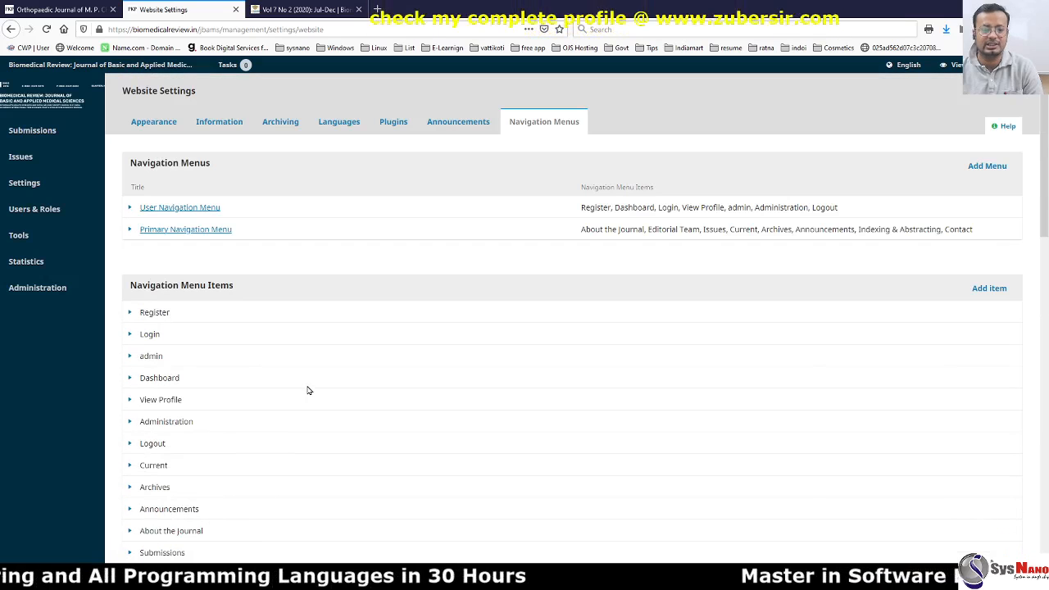
Start a new navigation menu item titled 'Forthcoming Issue'.
{"action": "left_click", "coordinate": [987, 288]}
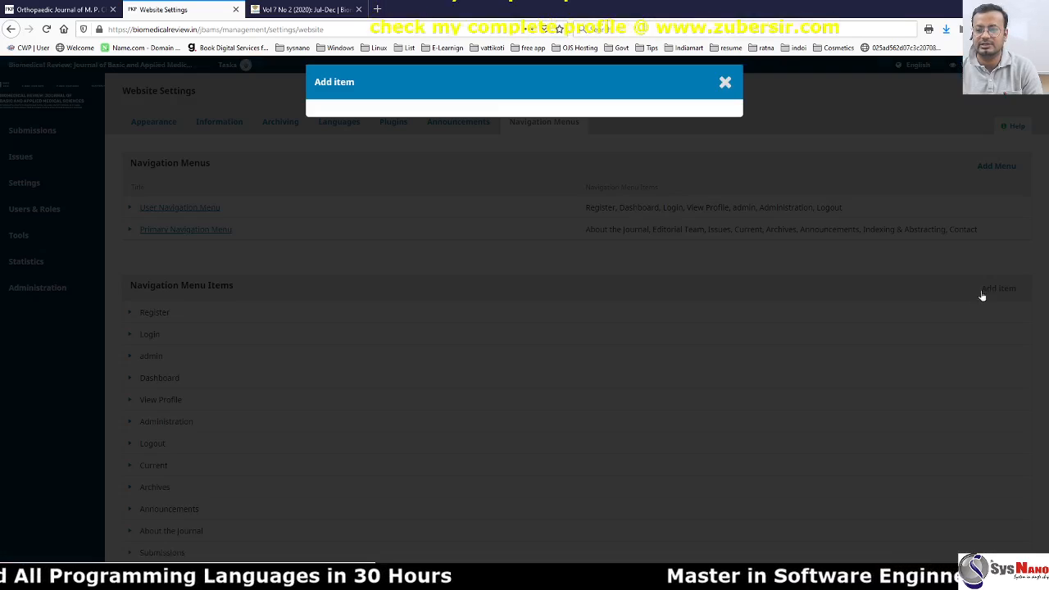
{"action": "left_click", "coordinate": [332, 130]}
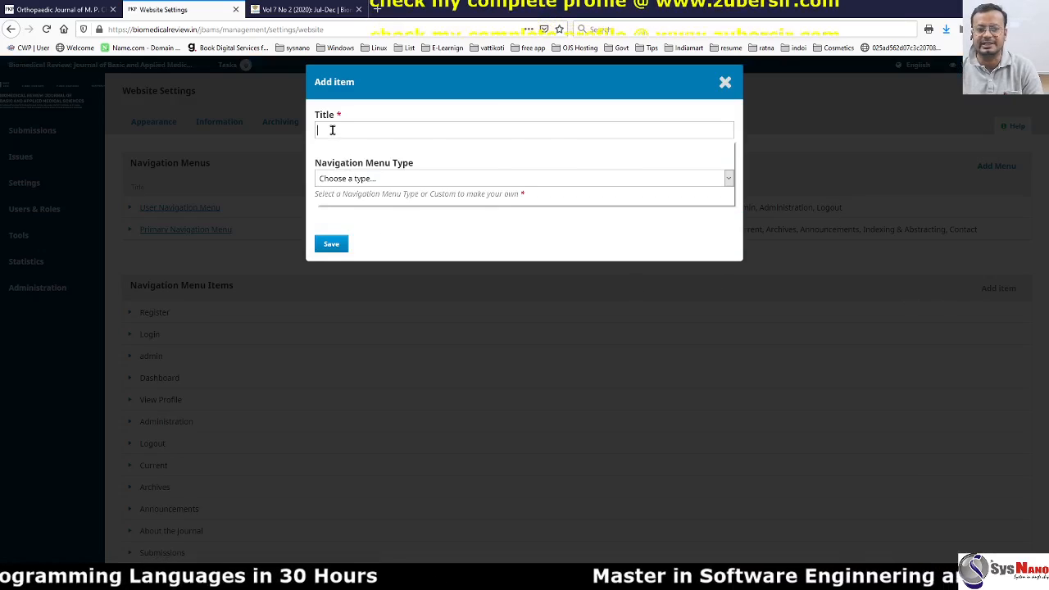
{"action": "left_click", "coordinate": [332, 130]}
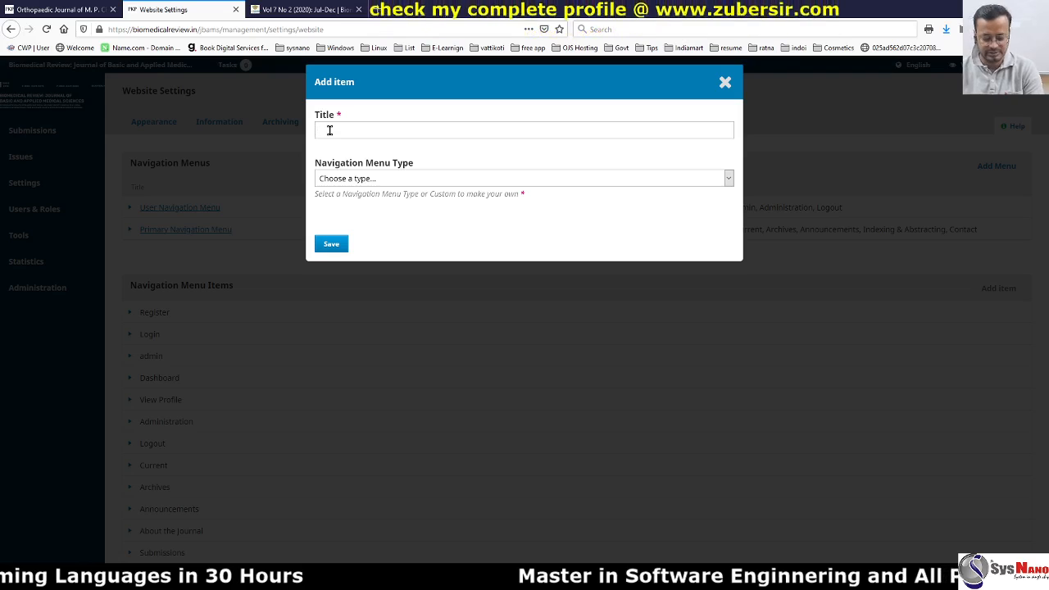
{"action": "key", "text": "Caps_Lock"}
{"action": "type", "text": "I"}
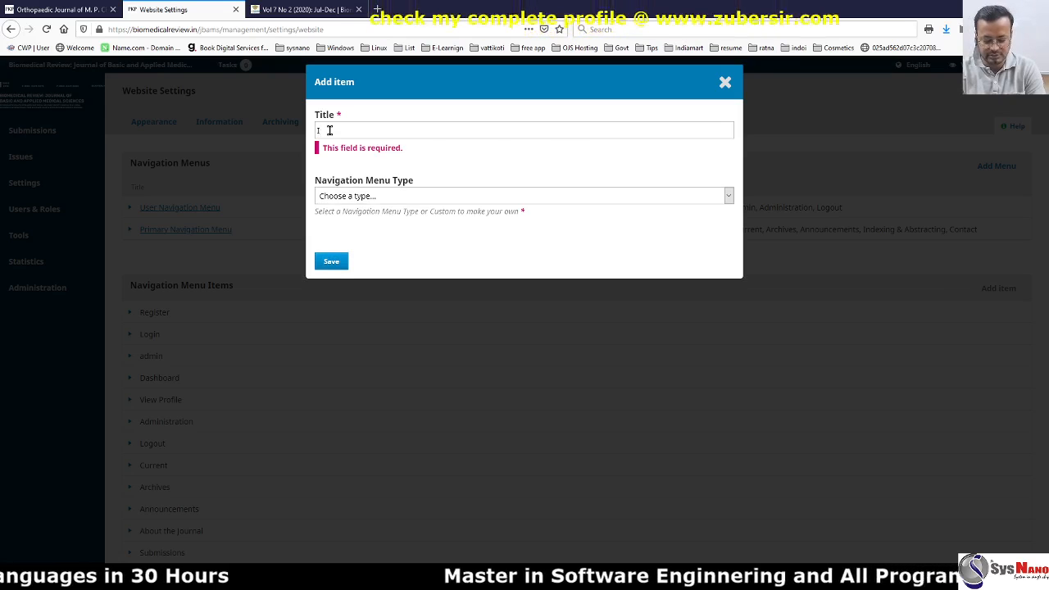
{"action": "type", "text": "n"}
{"action": "key", "text": "BackSpace"}
{"action": "key", "text": "BackSpace"}
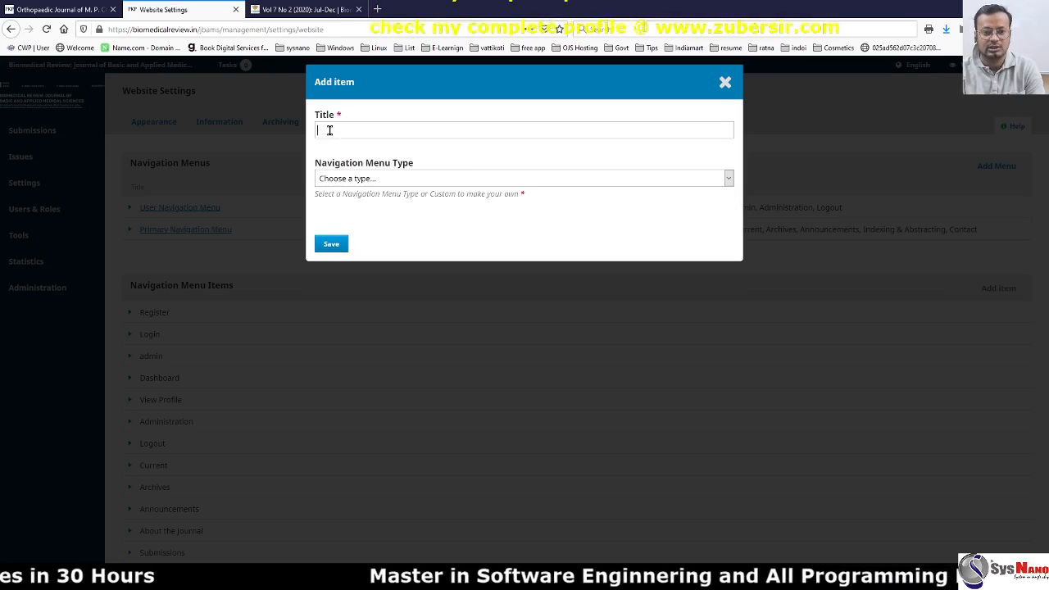
{"action": "type", "text": "Forth"}
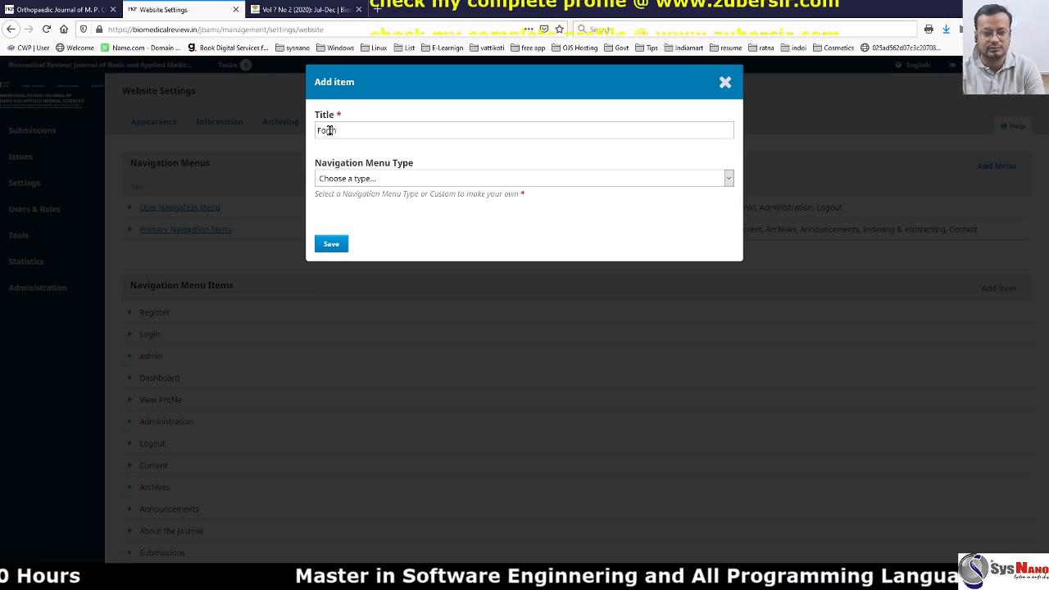
{"action": "type", "text": "coming"}
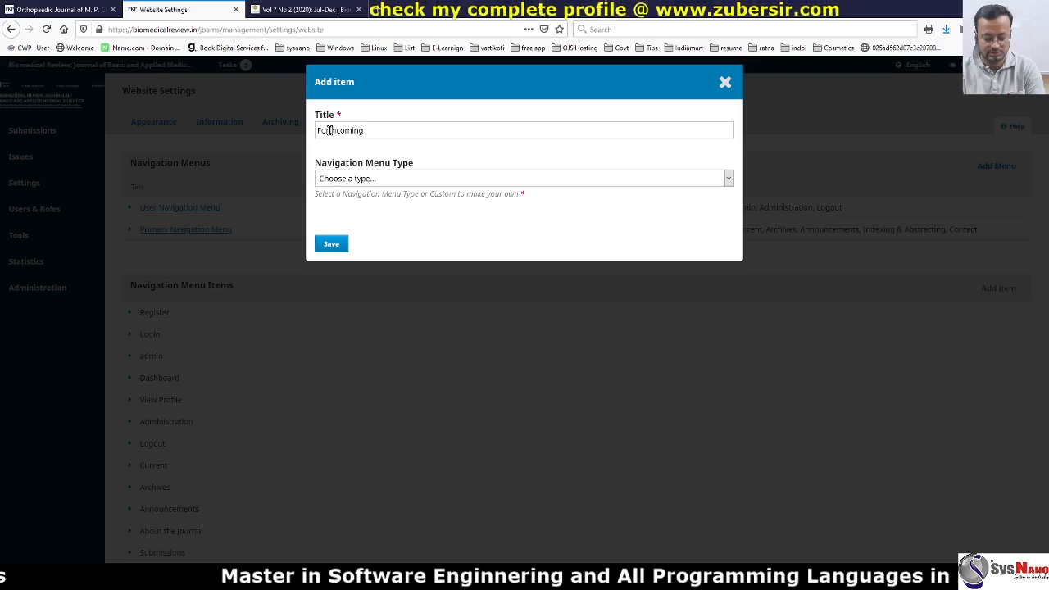
{"action": "type", "text": " Issue"}
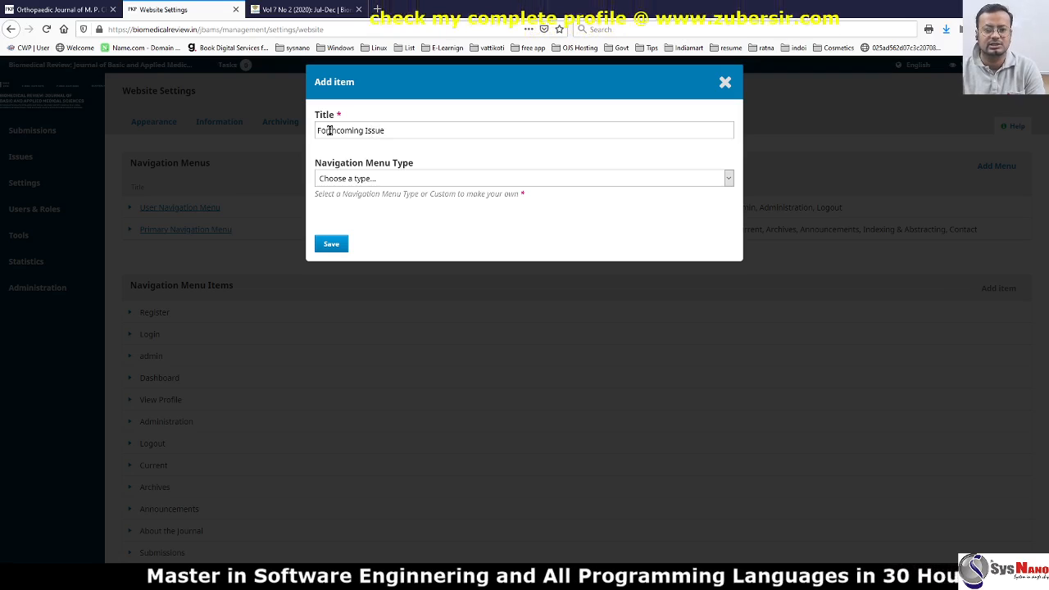
{"action": "key", "text": "Tab"}
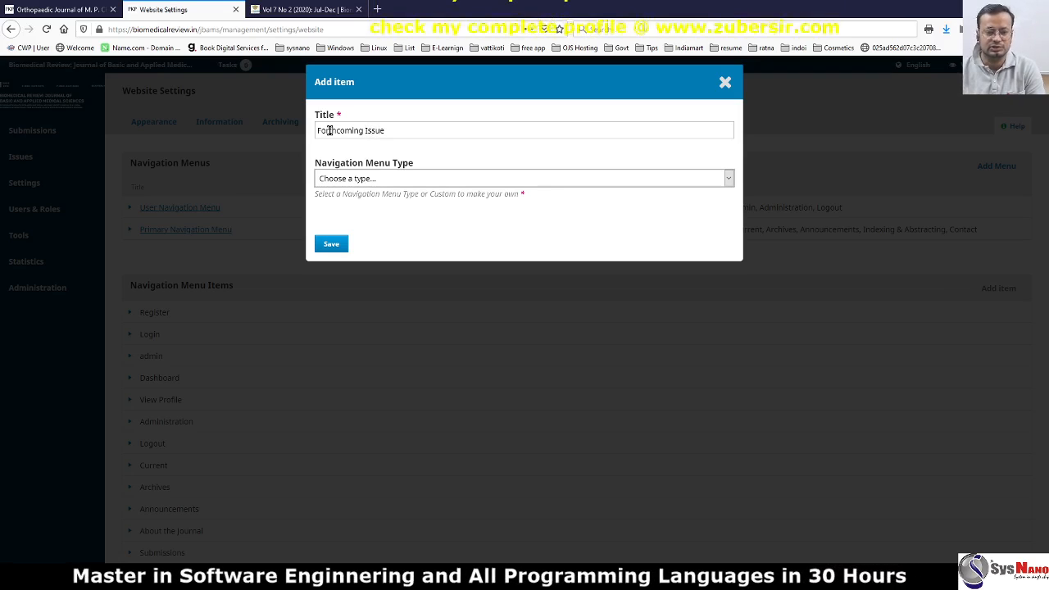
{"action": "left_click", "coordinate": [351, 177]}
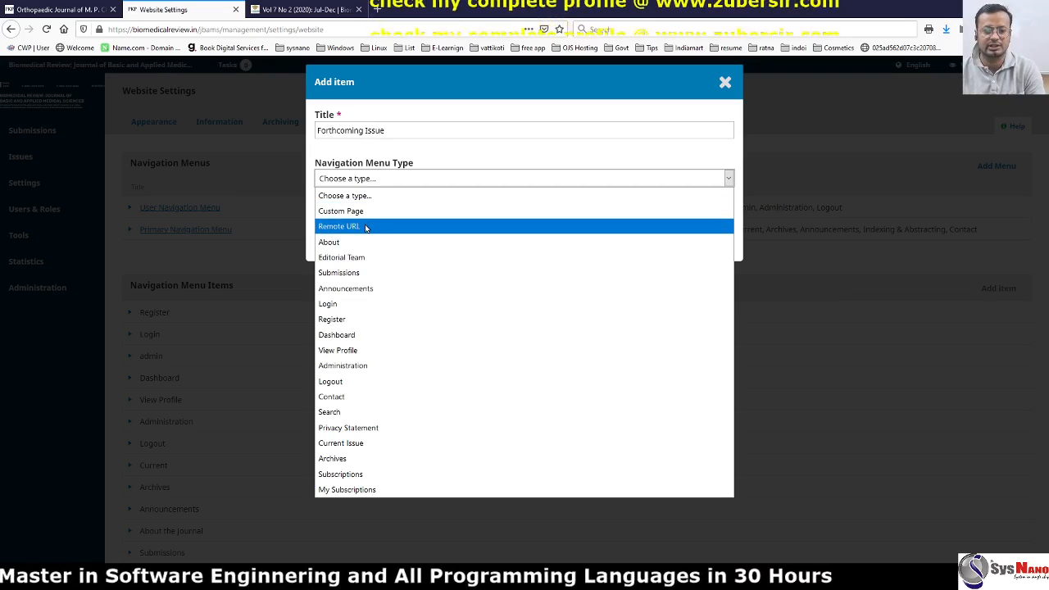
{"action": "left_click", "coordinate": [365, 228]}
{"action": "left_click", "coordinate": [354, 238]}
{"action": "key", "text": "ctrl+v"}
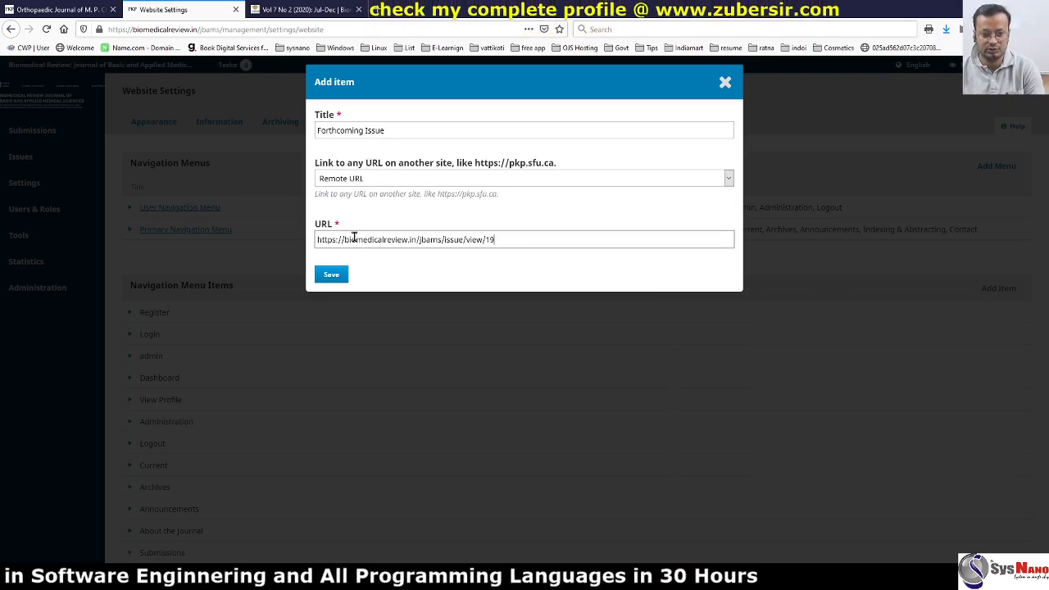
{"action": "left_click", "coordinate": [329, 276]}
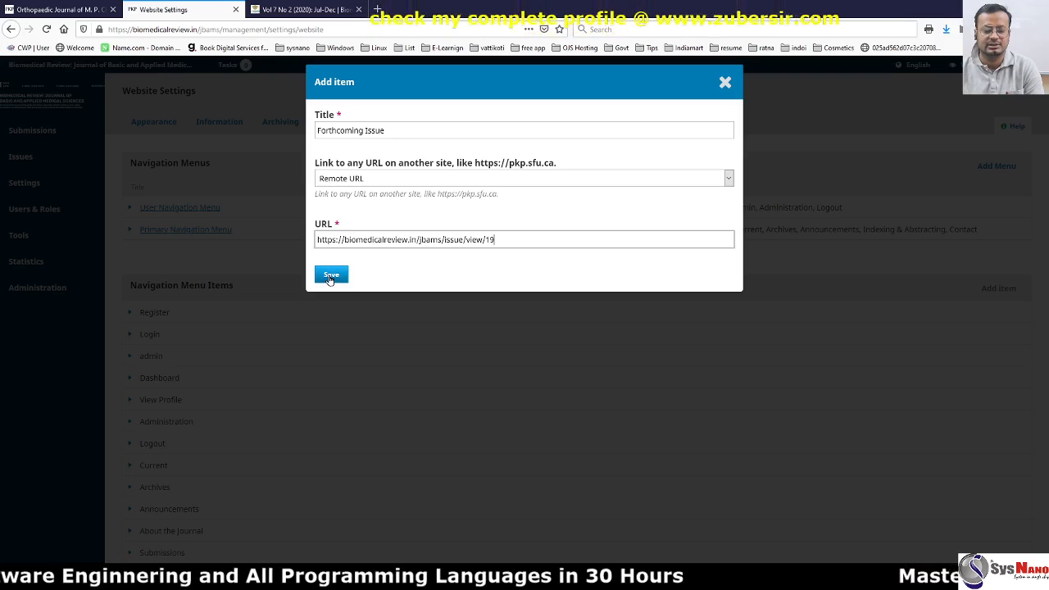
{"action": "left_click", "coordinate": [330, 276]}
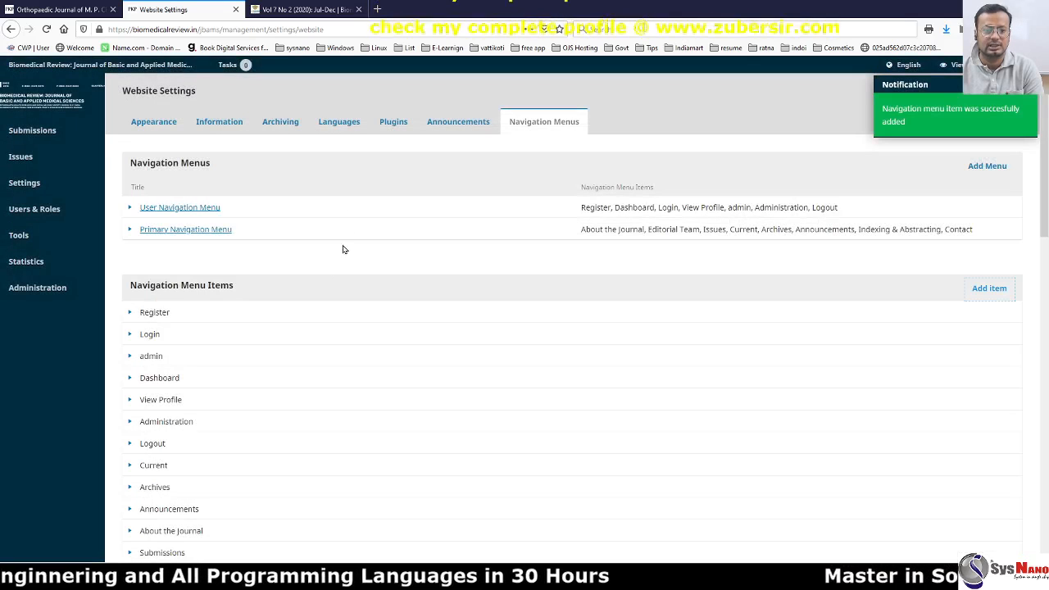
Drag Forthcoming Issue from Unassigned into the Primary Navigation Menu's Issues group above Current, and save.
{"action": "left_click", "coordinate": [185, 230]}
{"action": "scroll", "coordinate": [602, 376], "scroll_direction": "down", "scroll_amount": 1}
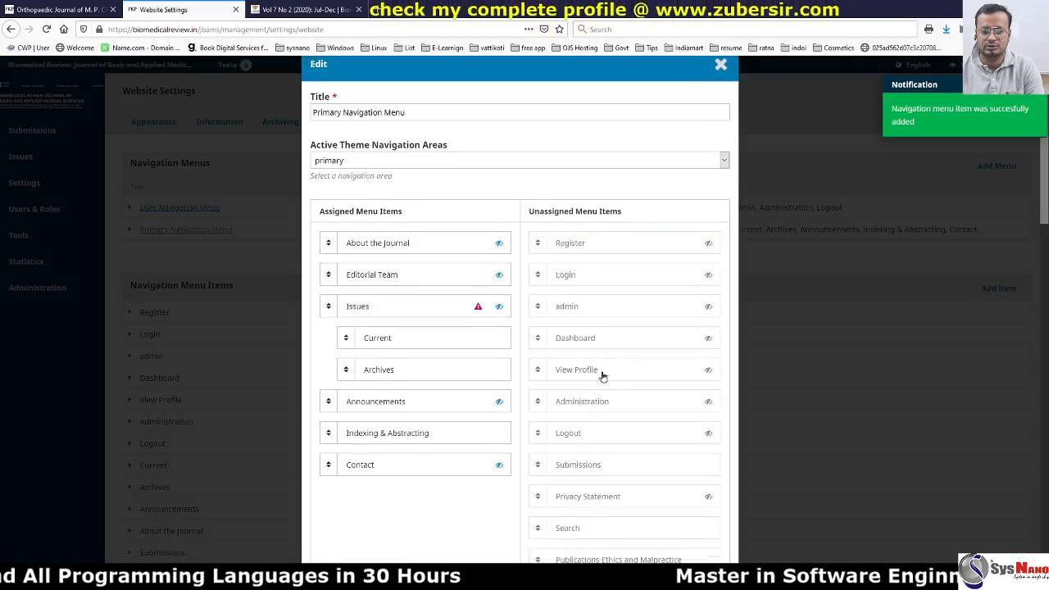
{"action": "scroll", "coordinate": [602, 375], "scroll_direction": "down", "scroll_amount": 3}
{"action": "scroll", "coordinate": [606, 286], "scroll_direction": "down", "scroll_amount": 5}
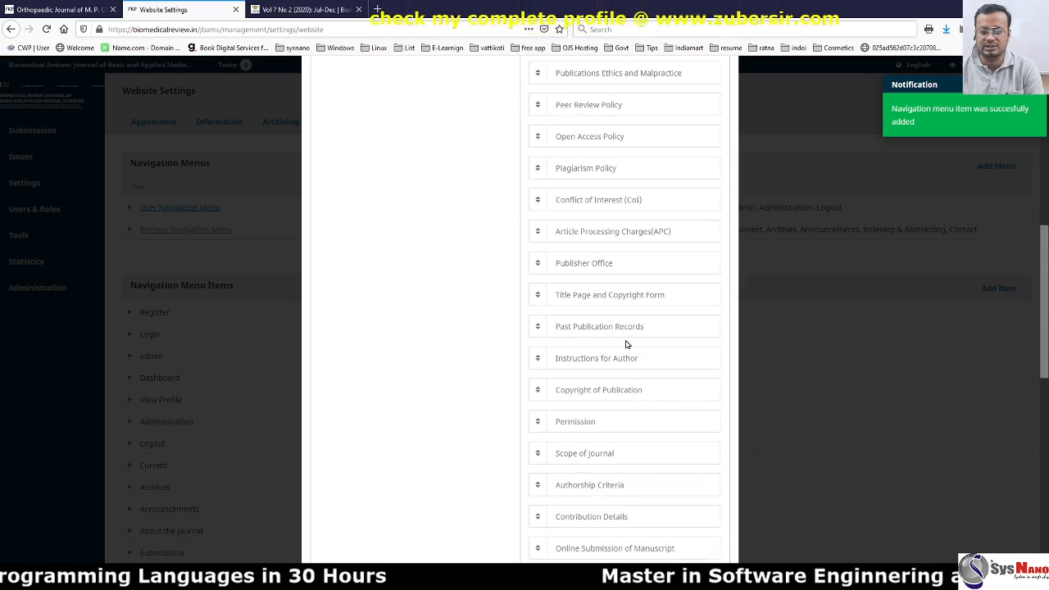
{"action": "scroll", "coordinate": [625, 344], "scroll_direction": "down", "scroll_amount": 7}
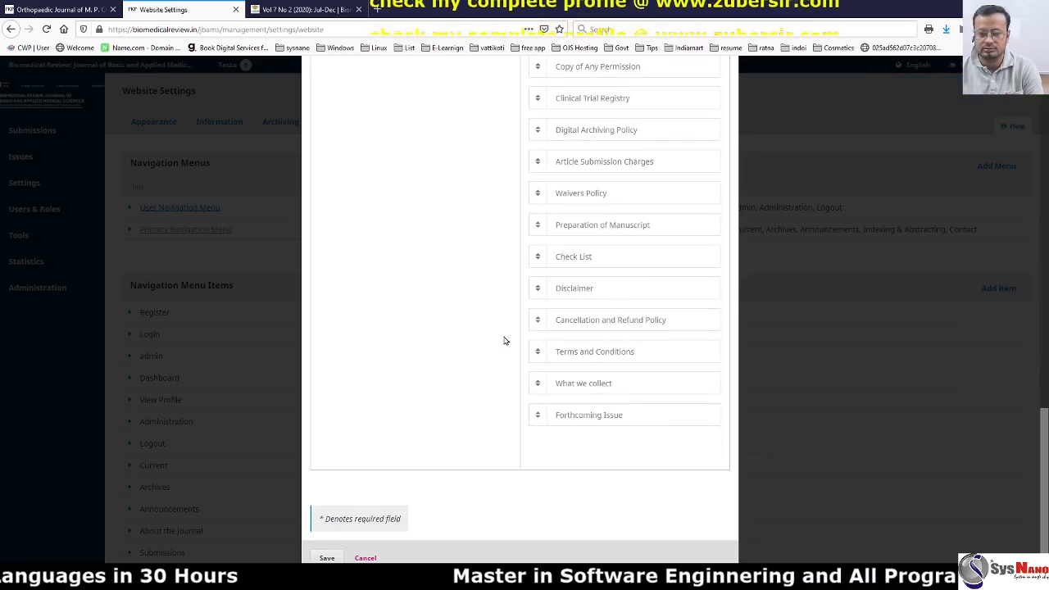
{"action": "left_click_drag", "start_coordinate": [574, 415], "coordinate": [346, 133]}
{"action": "scroll", "coordinate": [462, 153], "scroll_direction": "up", "scroll_amount": 2}
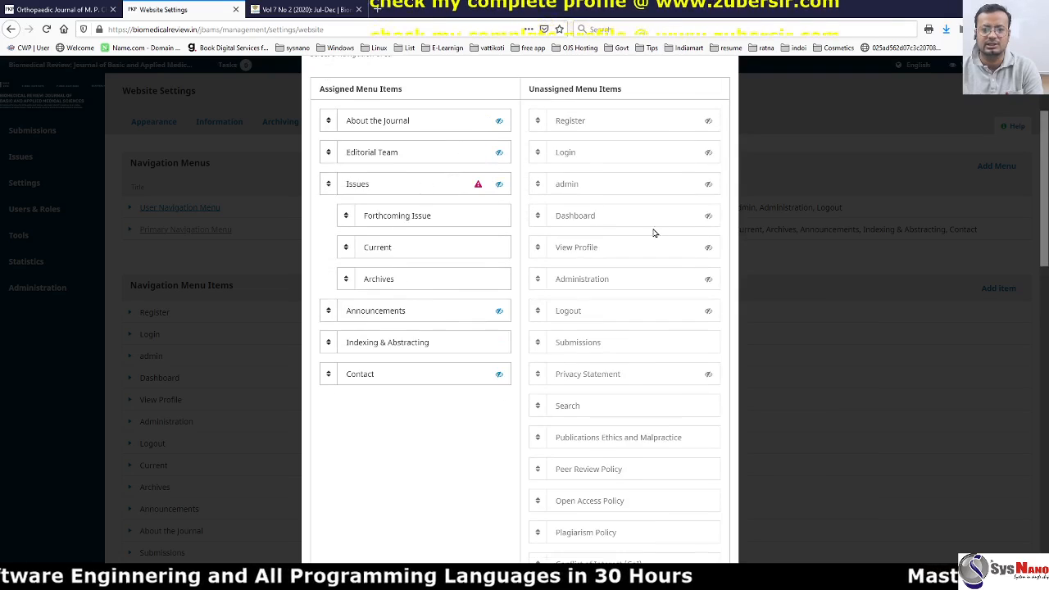
{"action": "scroll", "coordinate": [653, 232], "scroll_direction": "down", "scroll_amount": 10}
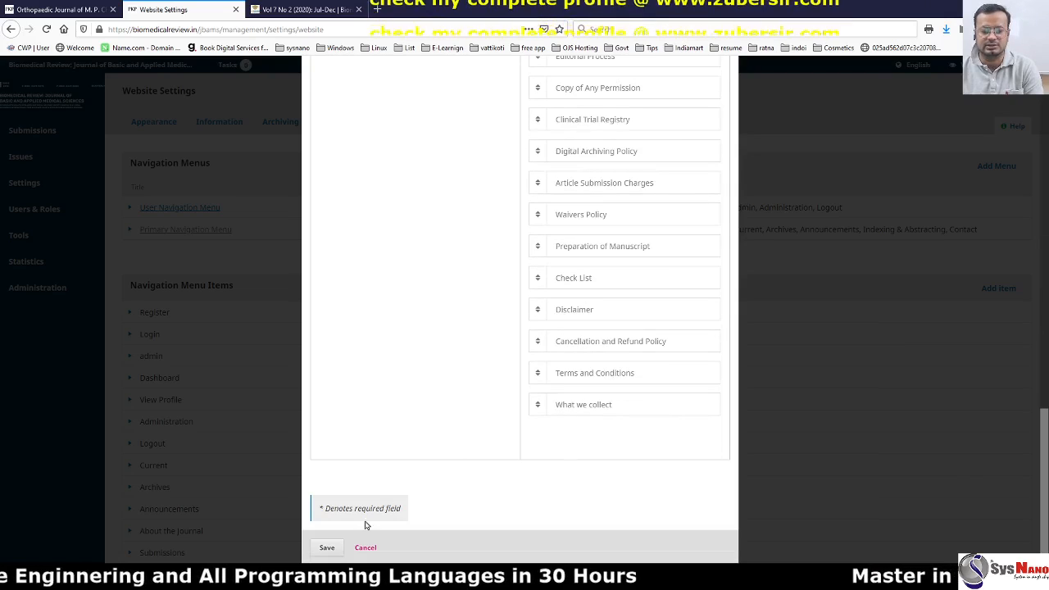
{"action": "left_click", "coordinate": [326, 547]}
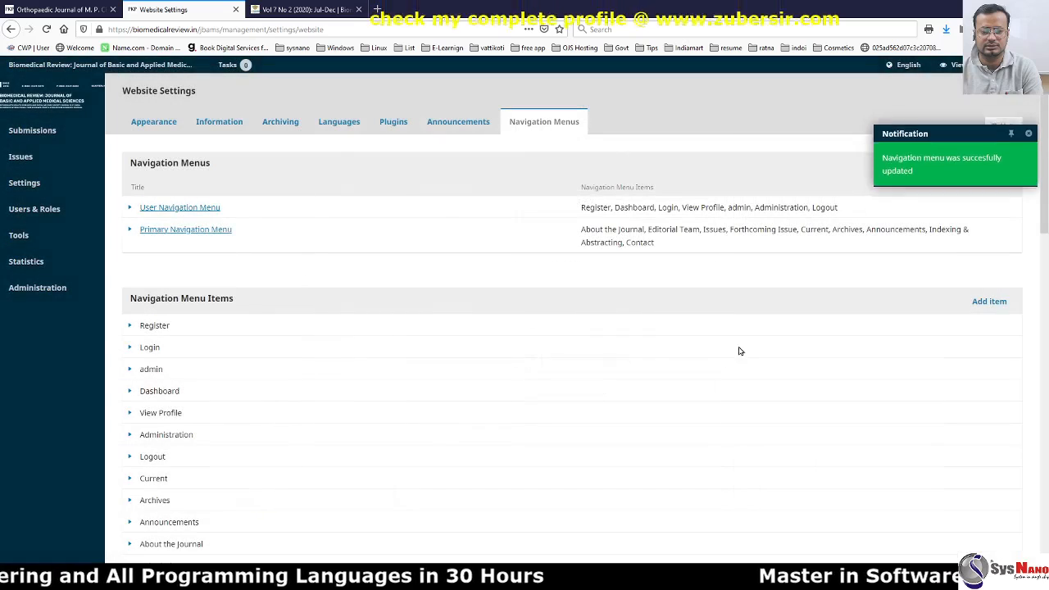
From the public home page, follow Issues > Forthcoming Issue and confirm it opens Vol 7 No 2.
{"action": "left_click", "coordinate": [285, 8]}
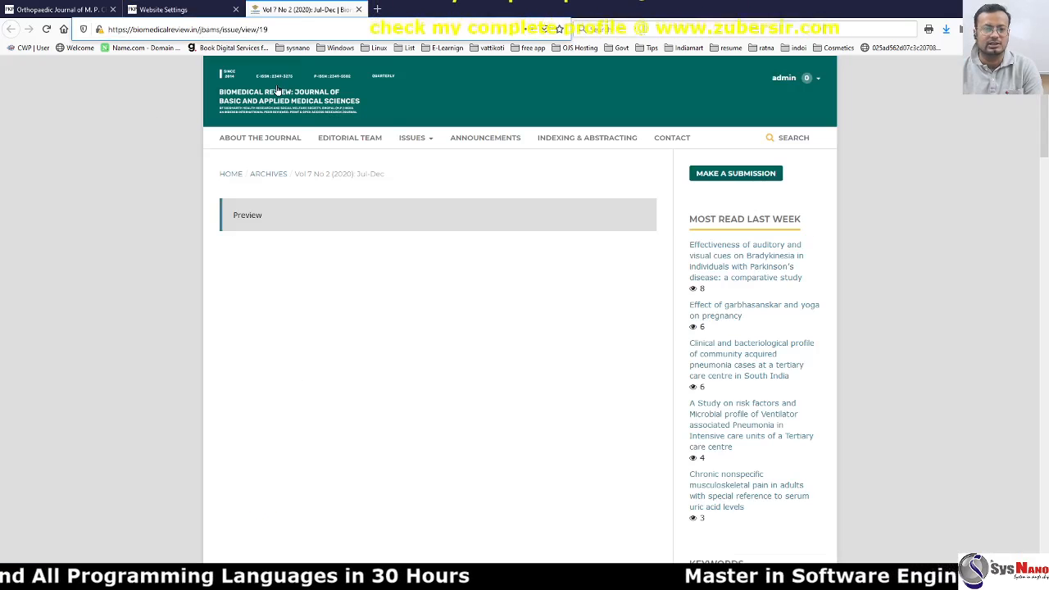
{"action": "left_click", "coordinate": [371, 113]}
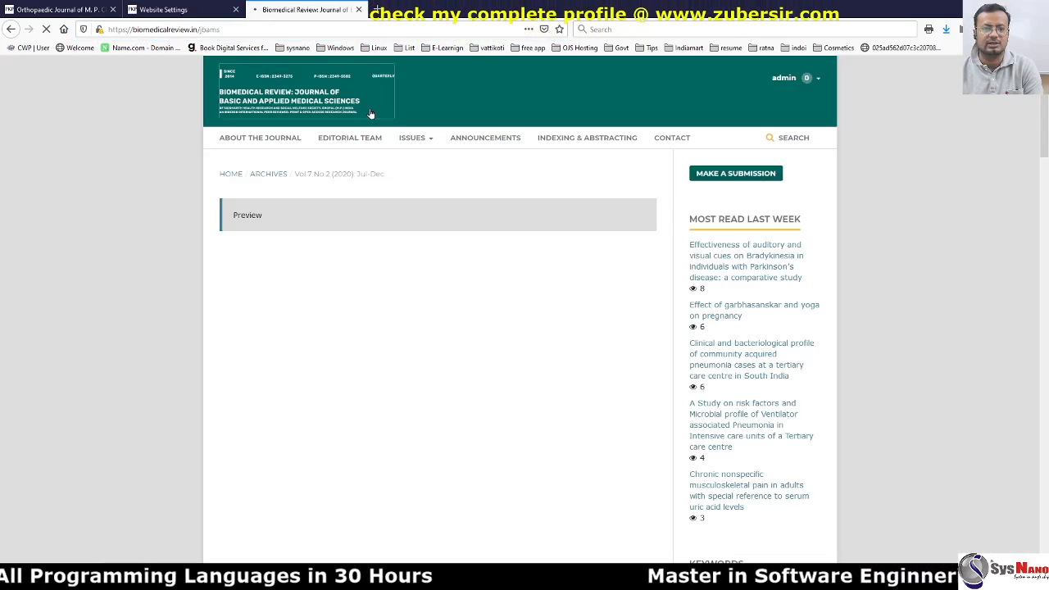
{"action": "mouse_move", "coordinate": [425, 164]}
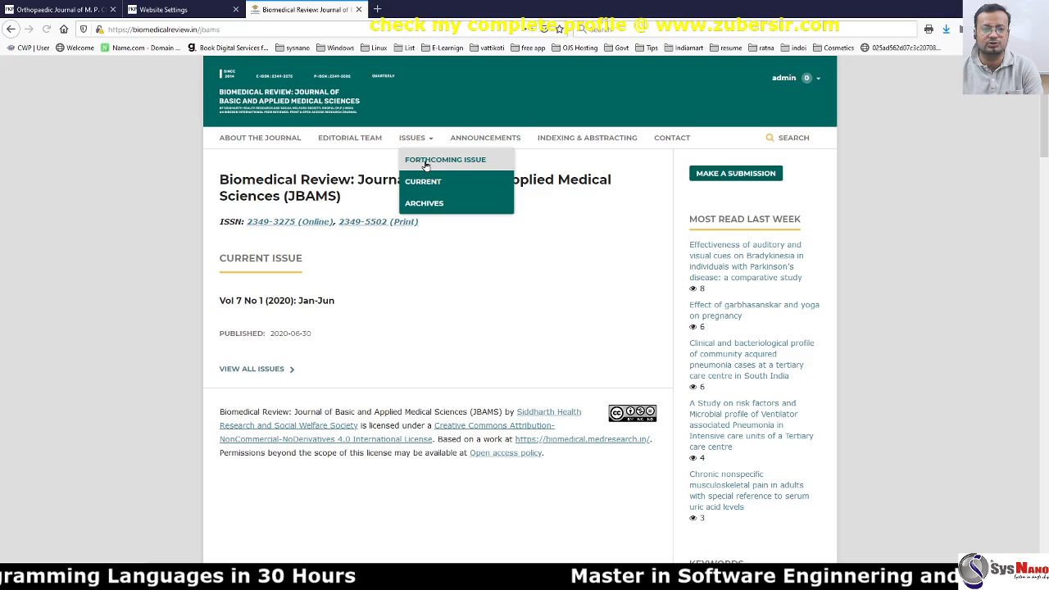
{"action": "left_click", "coordinate": [425, 161]}
{"action": "triple_click", "coordinate": [317, 175]}
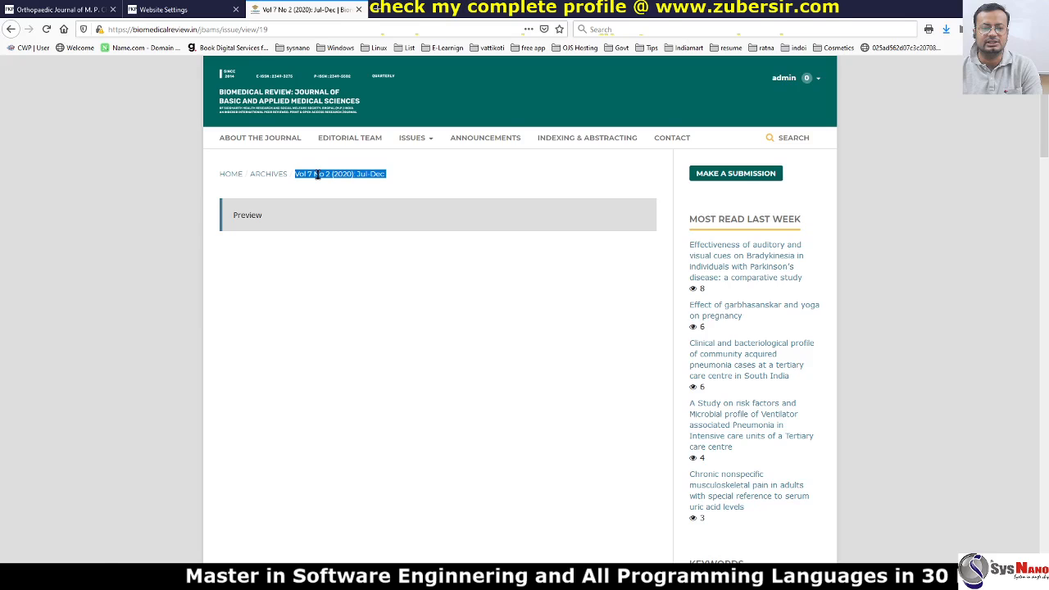
Preview the unpublished Vol 8 No 1 (2021): Jan-Jun issue from Future Issues.
{"action": "key", "text": "ctrl+shift+Tab"}
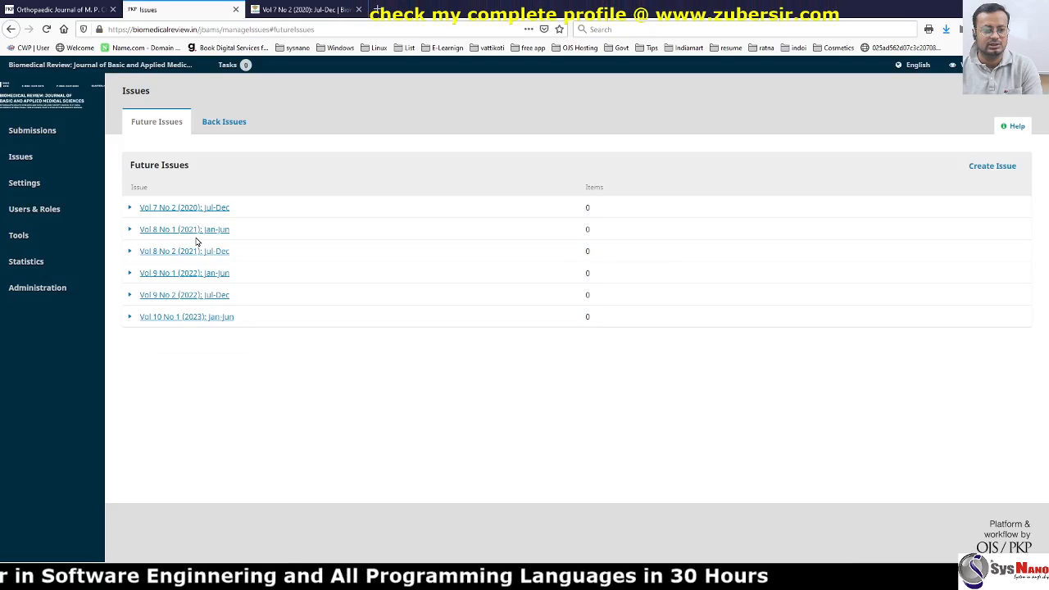
{"action": "left_click", "coordinate": [130, 230]}
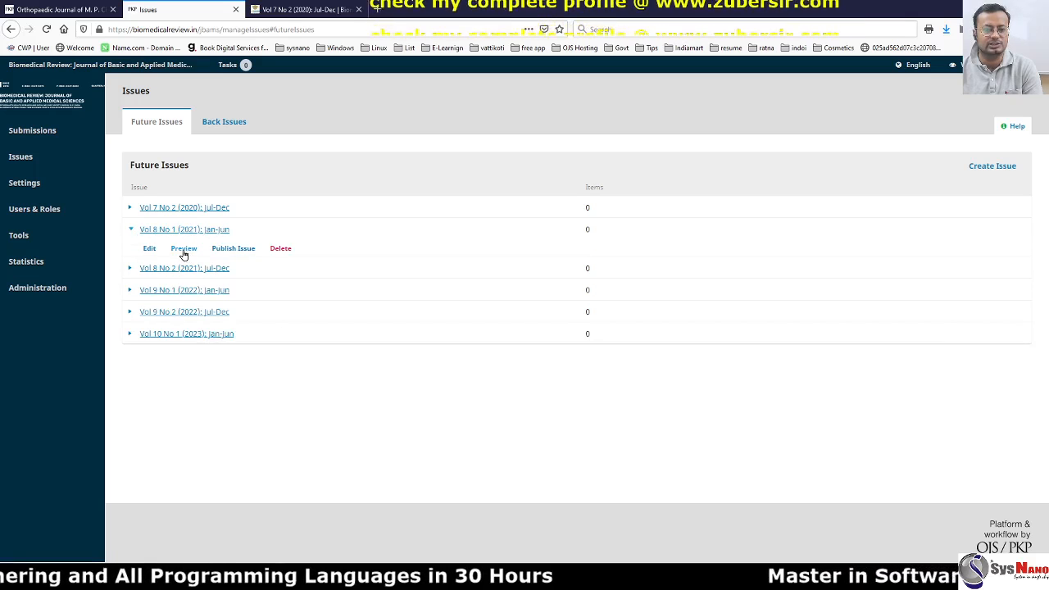
{"action": "left_click", "coordinate": [184, 248]}
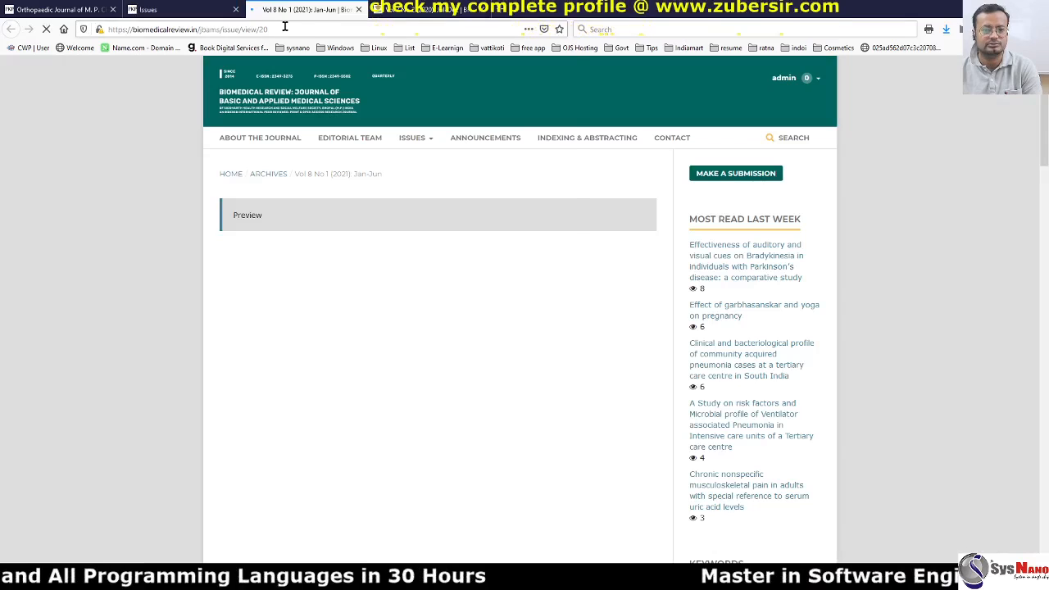
Copy the Vol 8 No 1 preview address and return to Website Settings Navigation Menus.
{"action": "left_click", "coordinate": [246, 29]}
{"action": "key", "text": "ctrl+c"}
{"action": "left_click", "coordinate": [179, 9]}
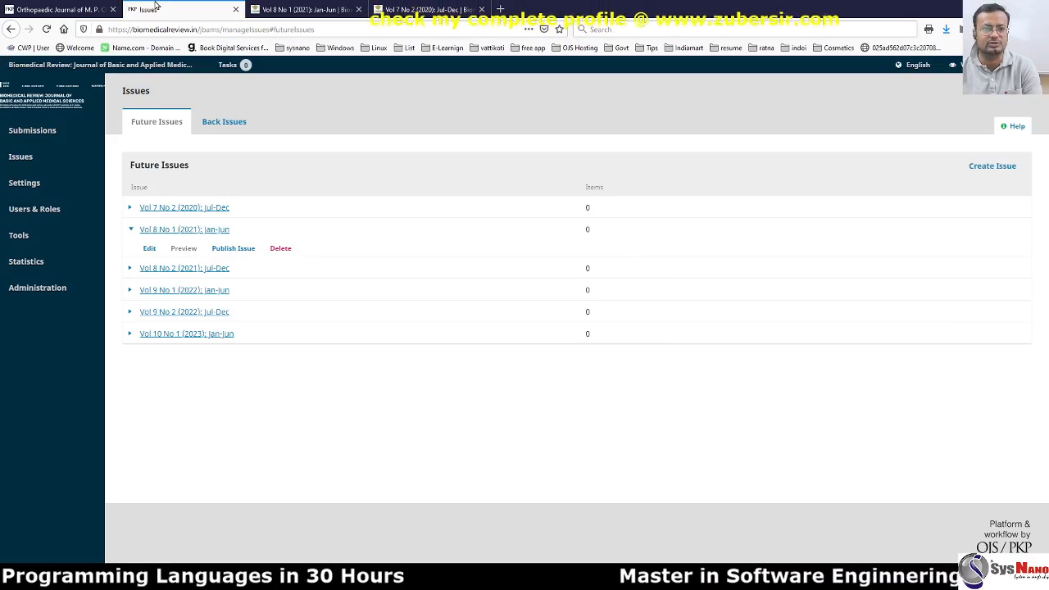
{"action": "mouse_move", "coordinate": [21, 182]}
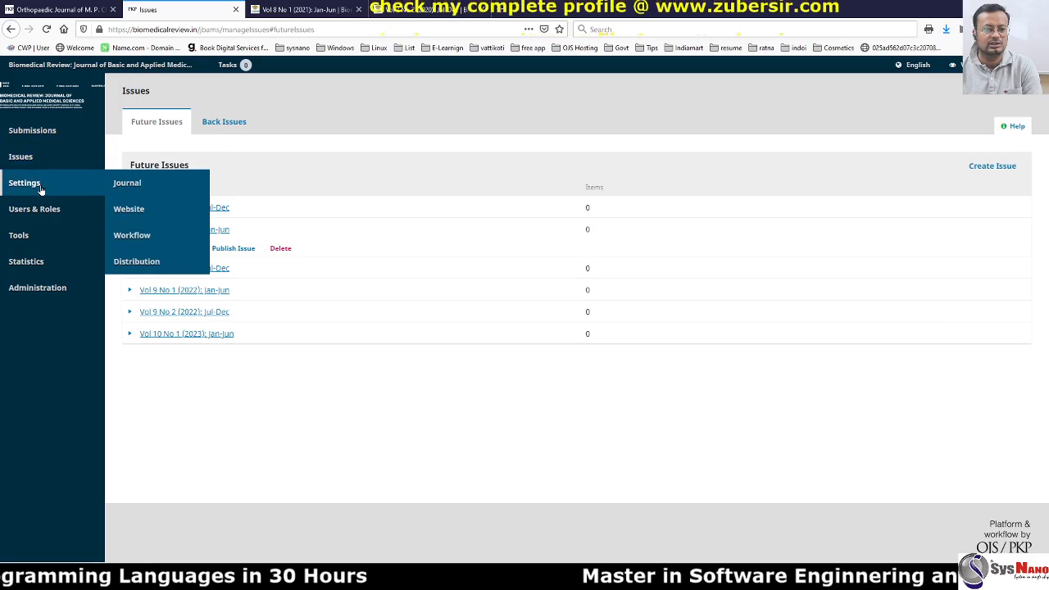
{"action": "left_click", "coordinate": [133, 211]}
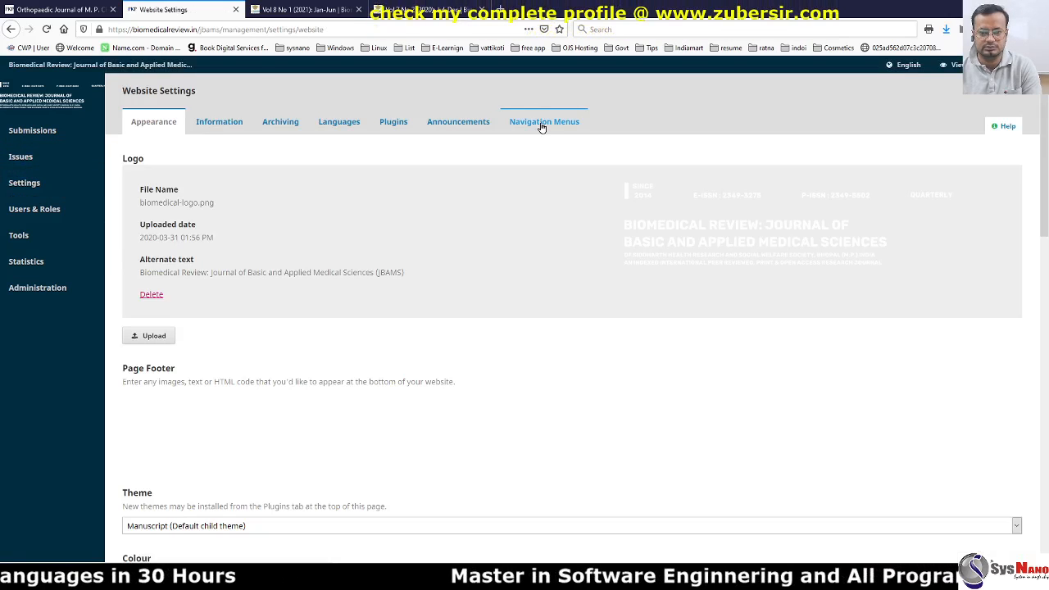
{"action": "left_click", "coordinate": [542, 124]}
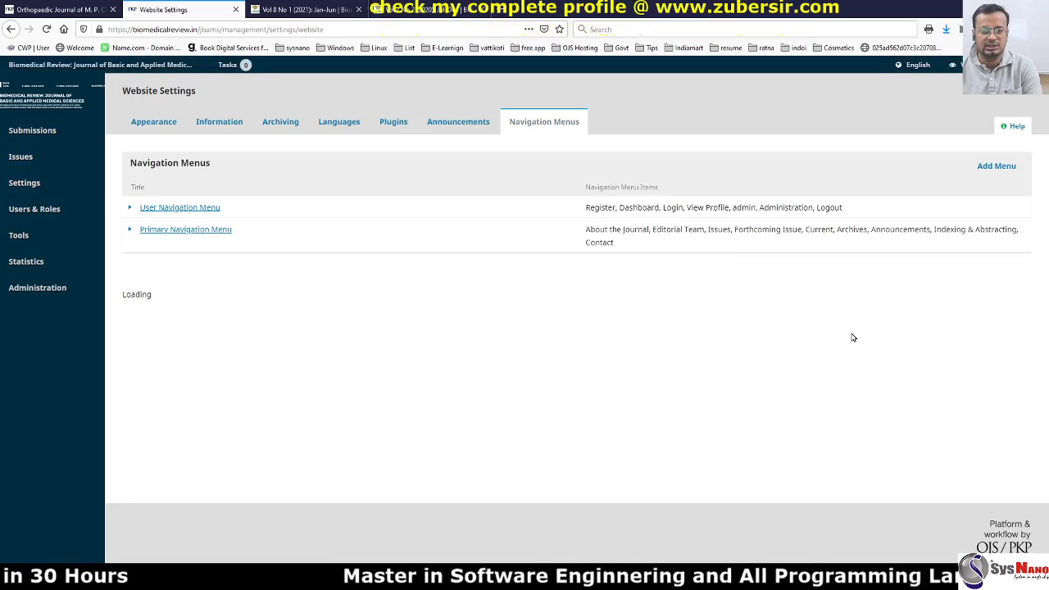
{"action": "scroll", "coordinate": [309, 313], "scroll_direction": "down", "scroll_amount": 1}
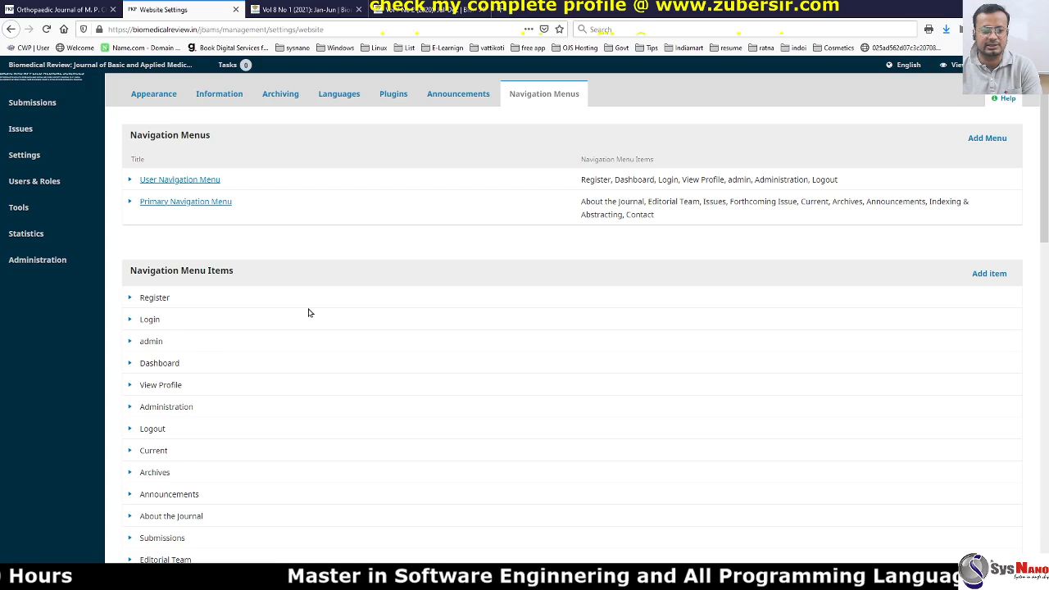
{"action": "scroll", "coordinate": [310, 313], "scroll_direction": "down", "scroll_amount": 10}
Change the Forthcoming Issue item's URL to issue/view/20 and save it.
{"action": "left_click", "coordinate": [135, 464]}
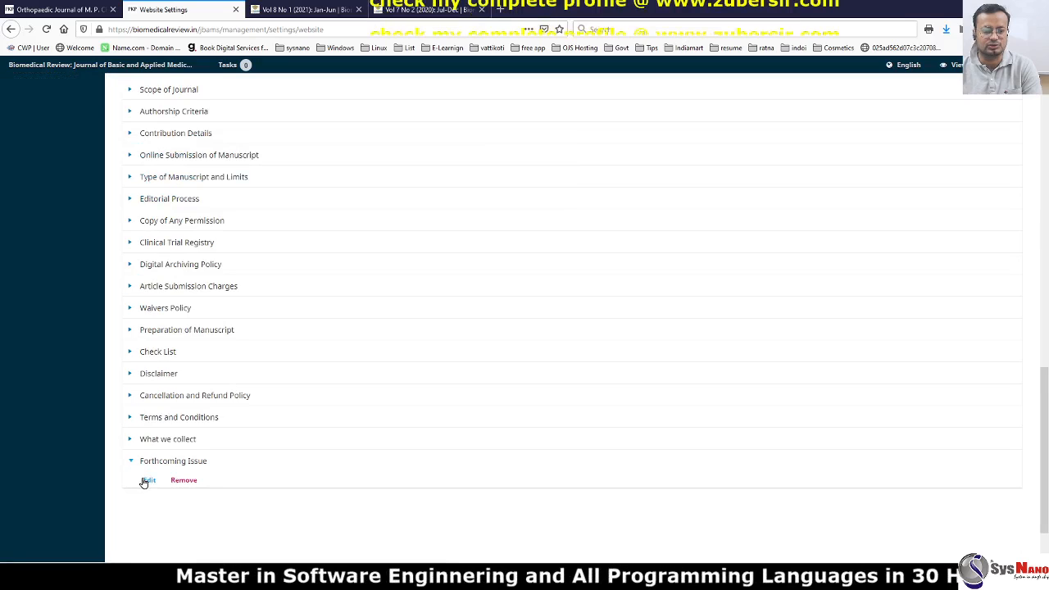
{"action": "left_click", "coordinate": [146, 479]}
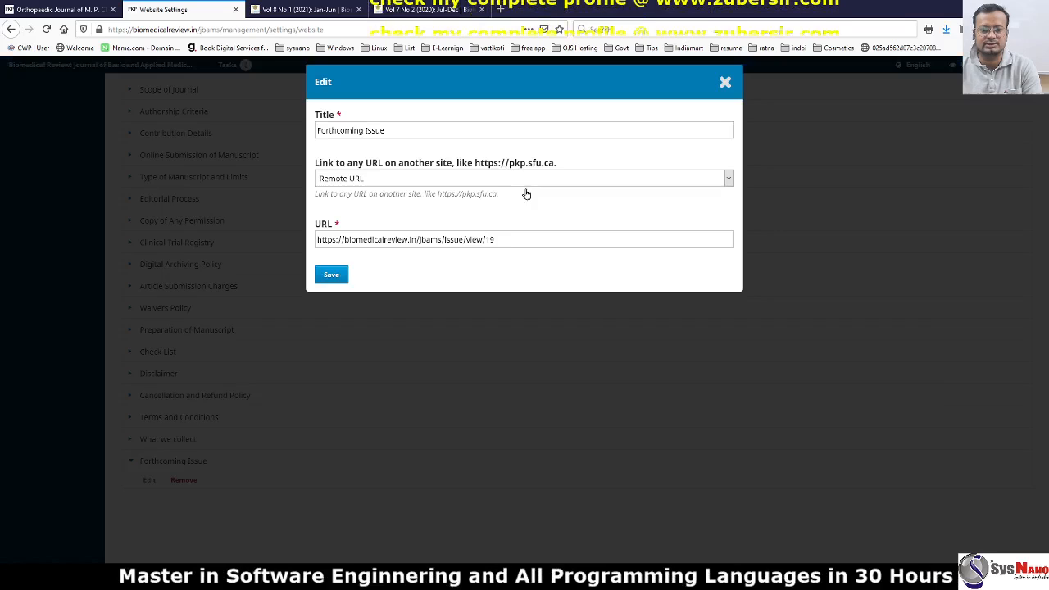
{"action": "triple_click", "coordinate": [519, 238]}
{"action": "key", "text": "ctrl+v"}
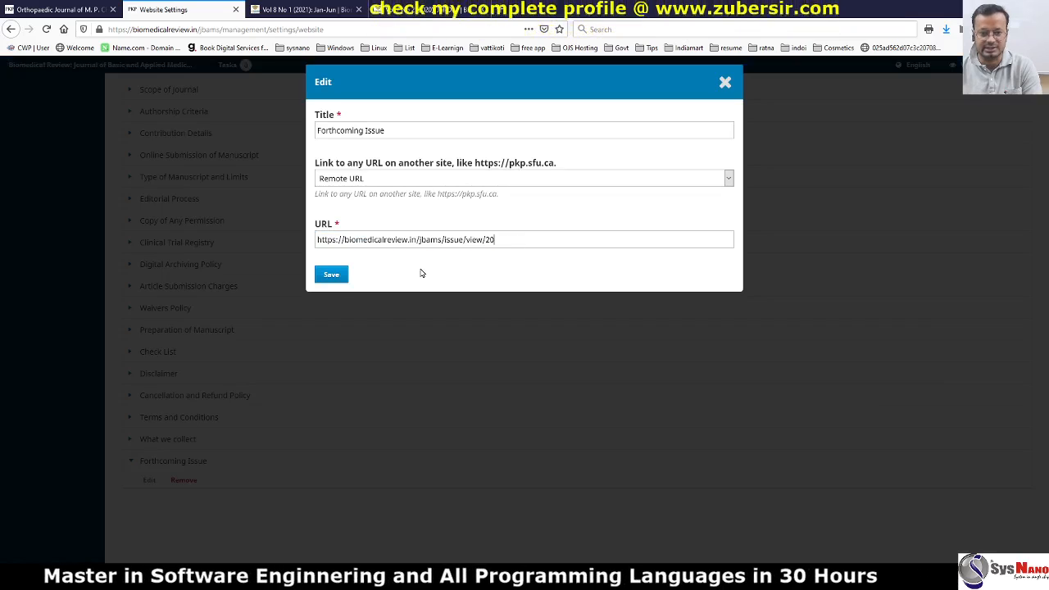
{"action": "left_click", "coordinate": [331, 272]}
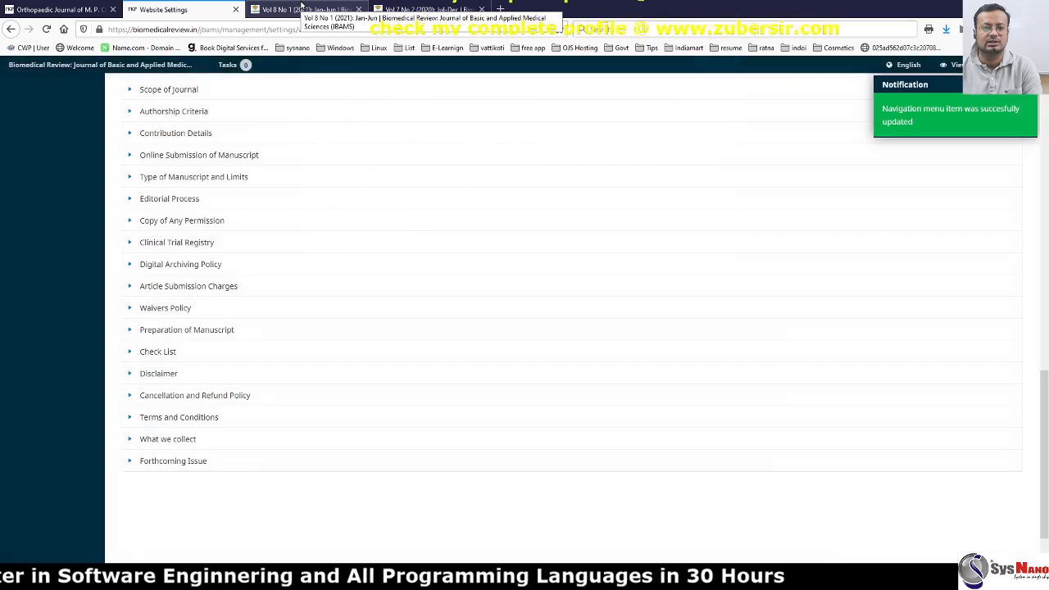
{"action": "left_click", "coordinate": [303, 7]}
On the public site, follow Issues > Forthcoming Issue and confirm it now opens Vol 8 No 1 (2021).
{"action": "left_click", "coordinate": [276, 109]}
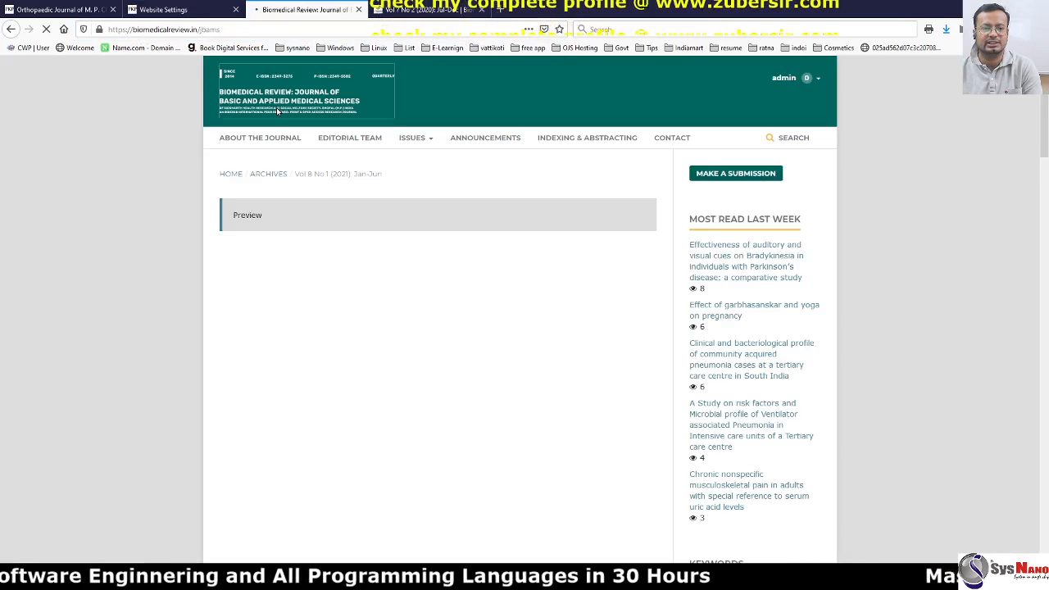
{"action": "mouse_move", "coordinate": [425, 160]}
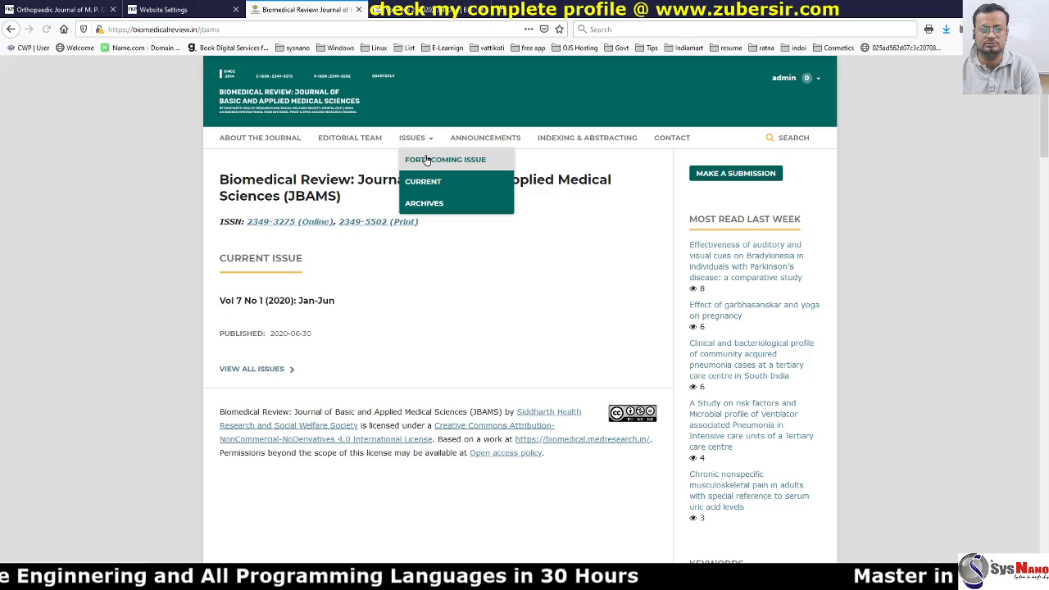
{"action": "left_click", "coordinate": [426, 160]}
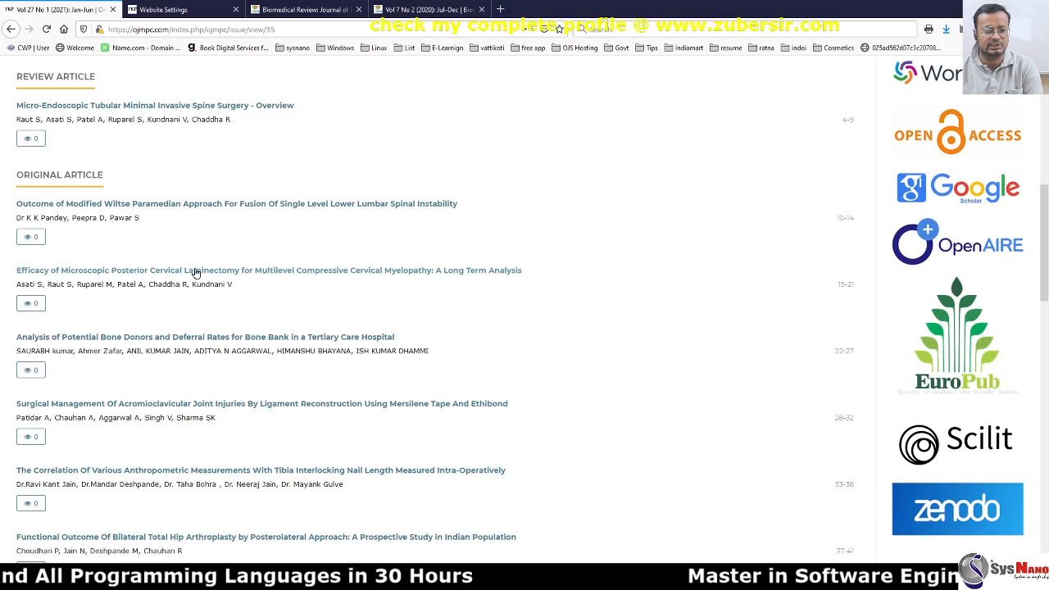
{"action": "scroll", "coordinate": [201, 246], "scroll_direction": "down", "scroll_amount": 5}
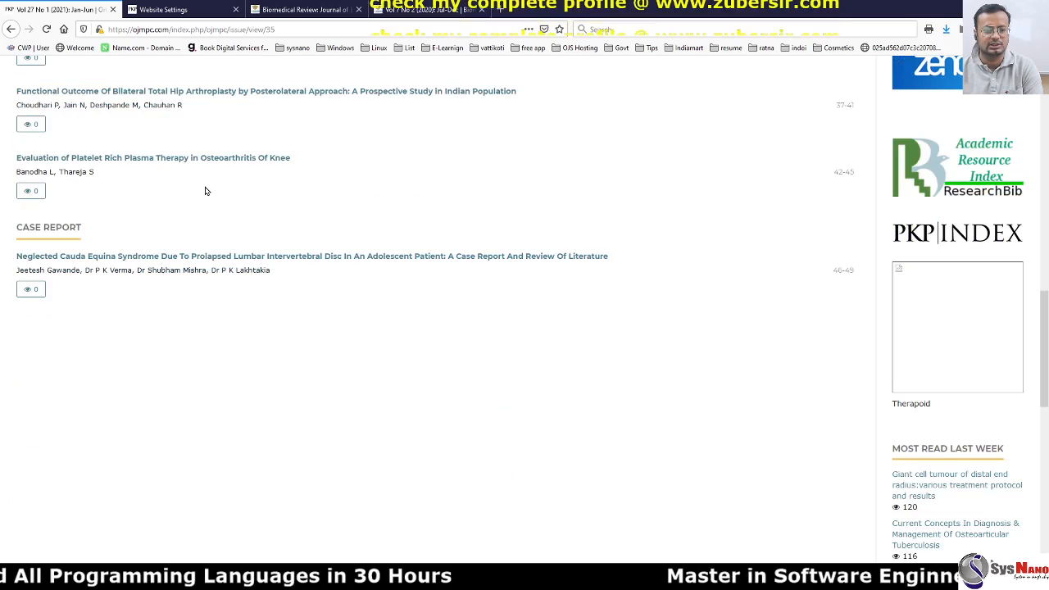
Back in Biomedical Review's Website Settings, show the Installed Plugins list under Plugins.
{"action": "scroll", "coordinate": [154, 247], "scroll_direction": "up", "scroll_amount": 10}
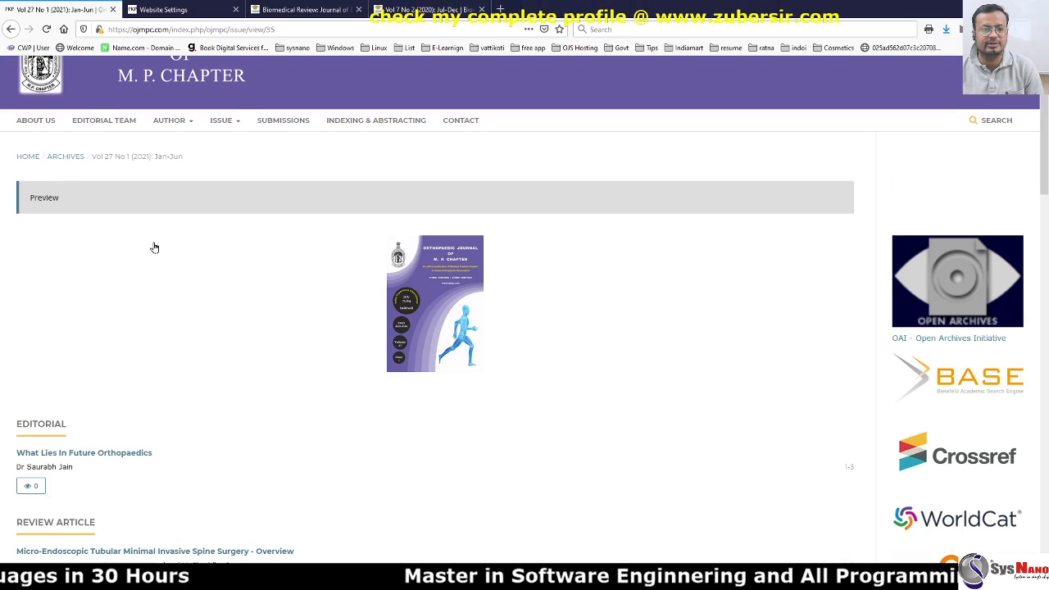
{"action": "key", "text": "ctrl+Tab"}
{"action": "left_click", "coordinate": [395, 121]}
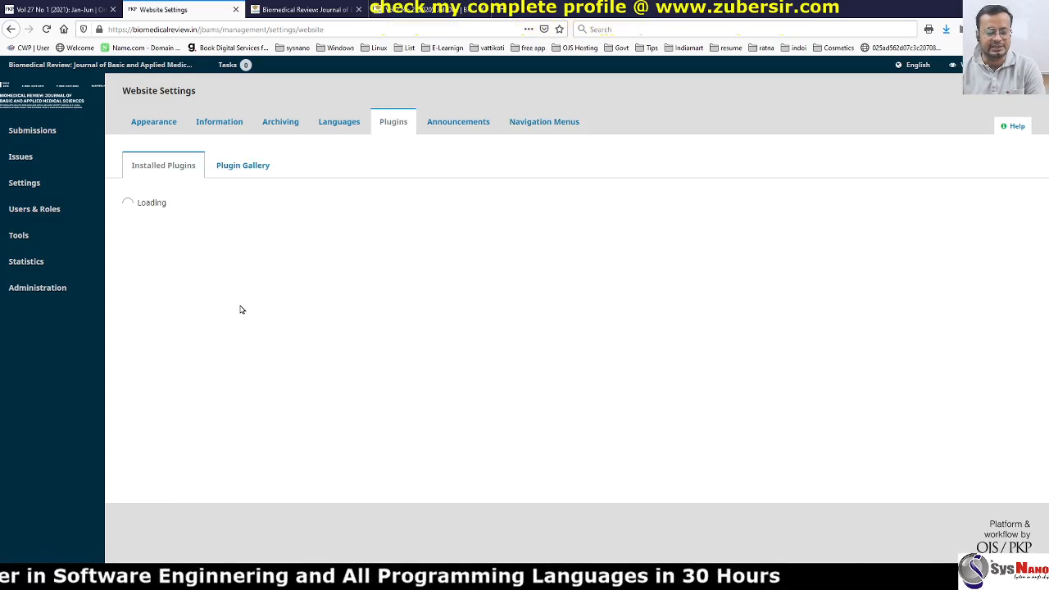
{"action": "left_click", "coordinate": [299, 7]}
{"action": "left_click", "coordinate": [64, 8]}
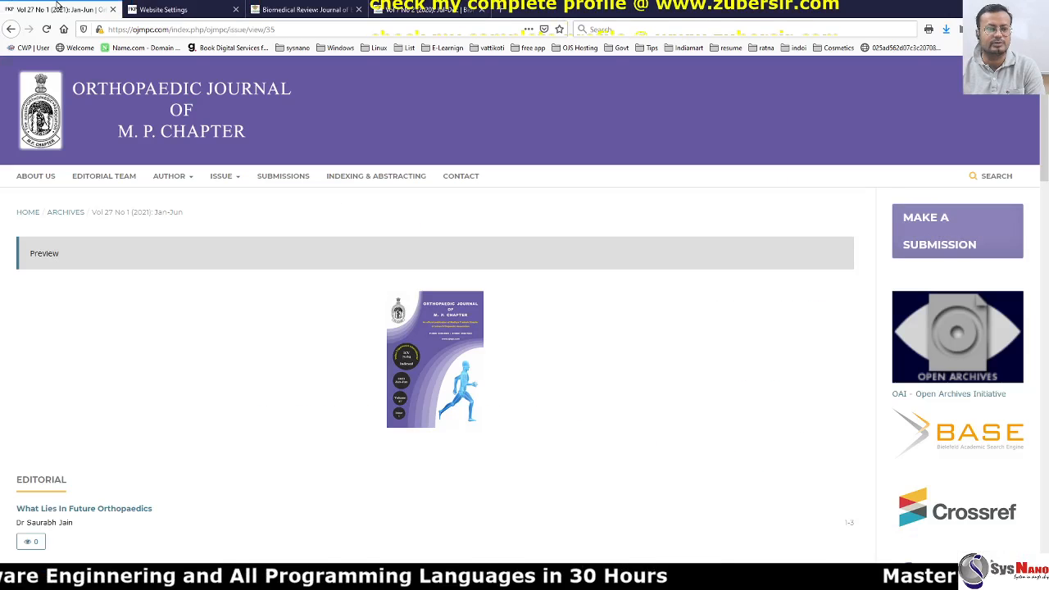
{"action": "key", "text": "ctrl+Tab"}
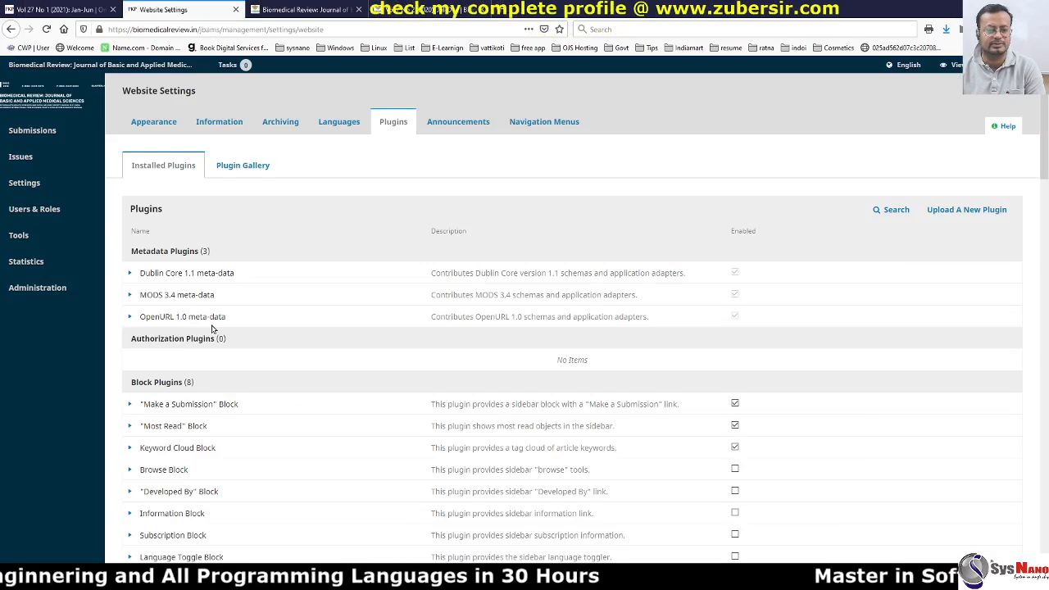
{"action": "scroll", "coordinate": [246, 328], "scroll_direction": "down", "scroll_amount": 3}
{"action": "scroll", "coordinate": [260, 325], "scroll_direction": "down", "scroll_amount": 2}
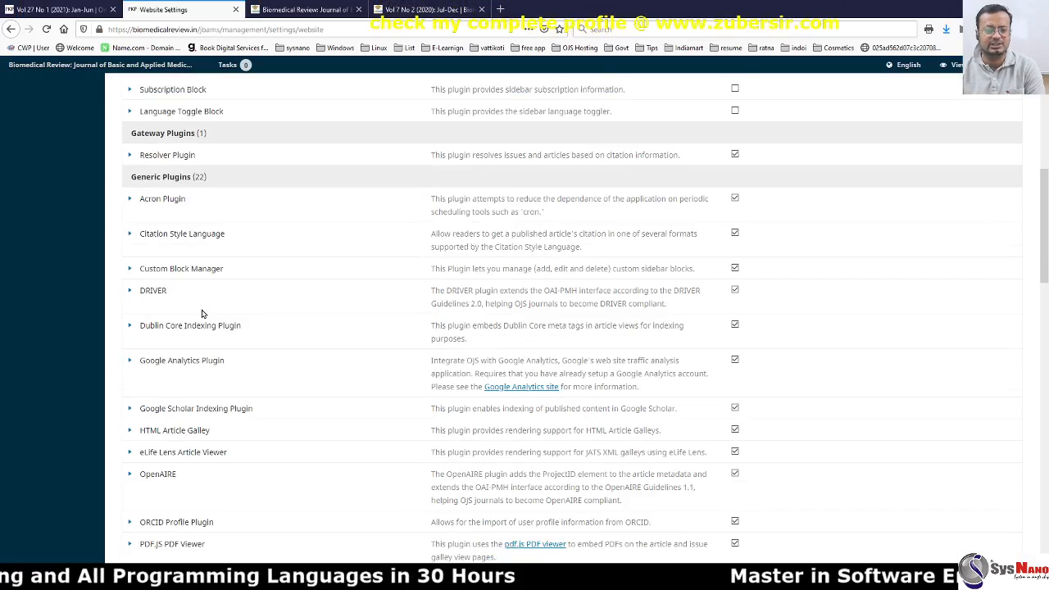
{"action": "scroll", "coordinate": [205, 316], "scroll_direction": "down", "scroll_amount": 5}
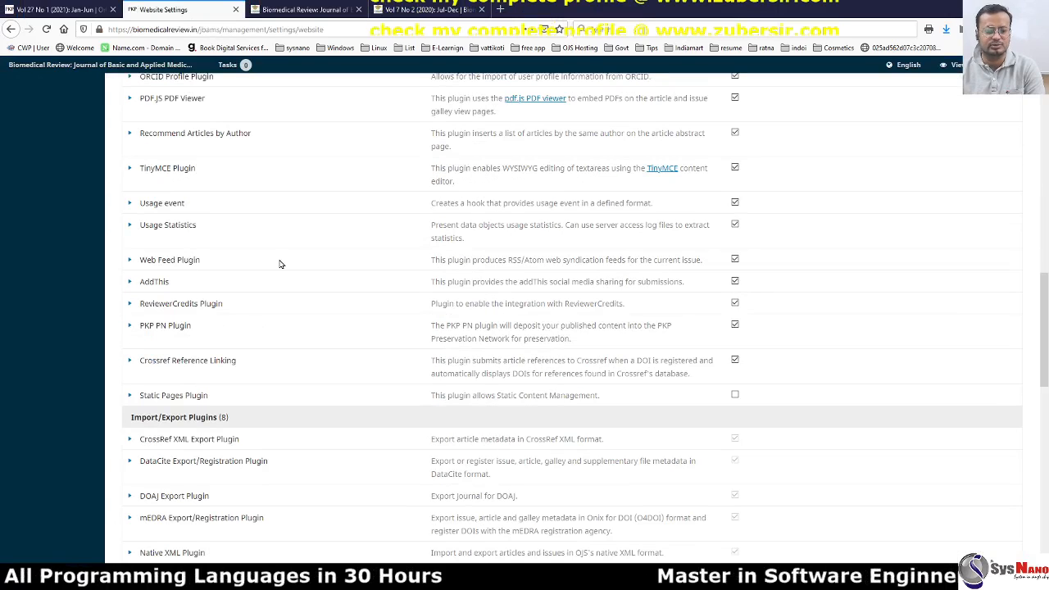
{"action": "scroll", "coordinate": [279, 264], "scroll_direction": "down", "scroll_amount": 3}
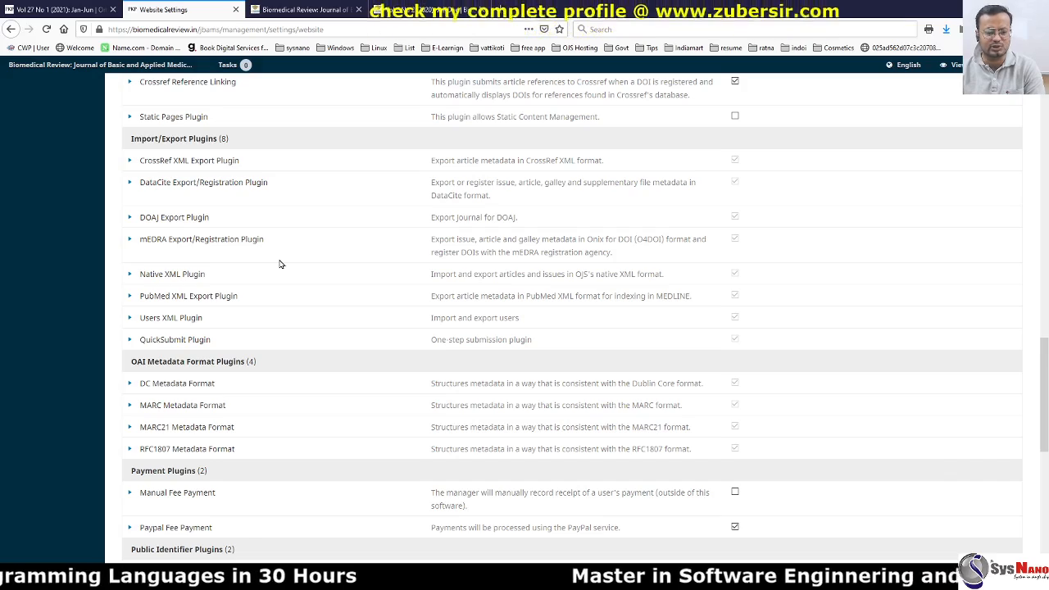
{"action": "scroll", "coordinate": [277, 262], "scroll_direction": "up", "scroll_amount": 20}
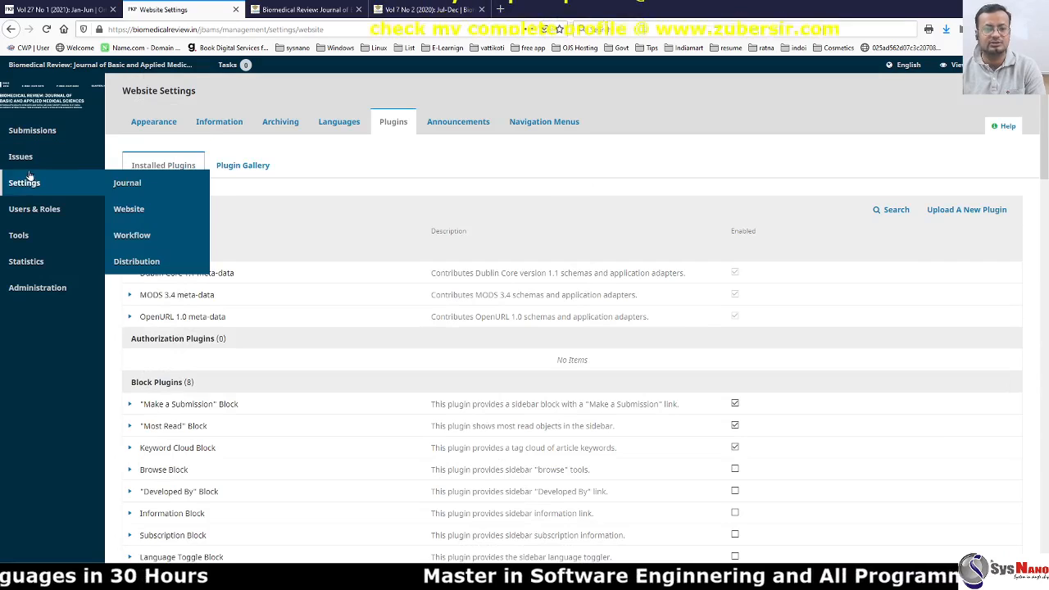
Publish Vol 7 No 2 (2020): Jul-Dec from Future Issues and confirm it heads Back Issues dated 2021-01-01.
{"action": "mouse_move", "coordinate": [29, 162]}
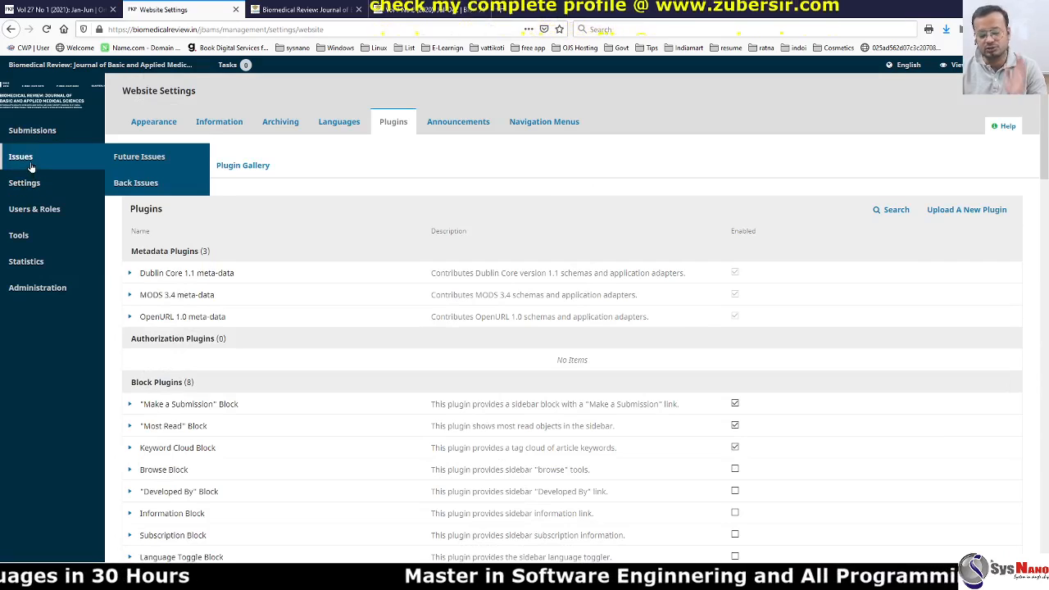
{"action": "left_click", "coordinate": [134, 162]}
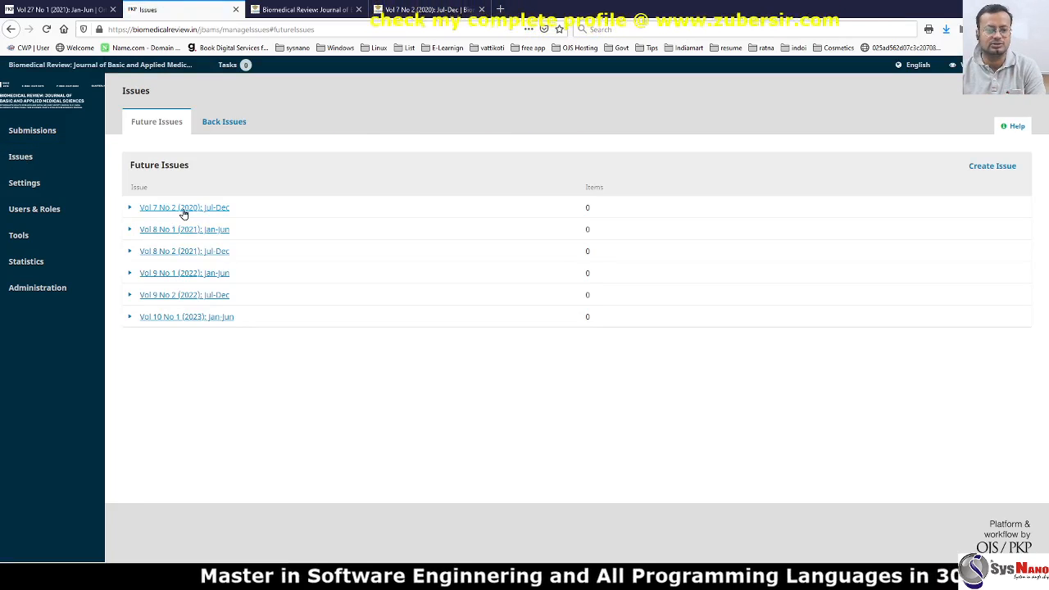
{"action": "left_click", "coordinate": [128, 208]}
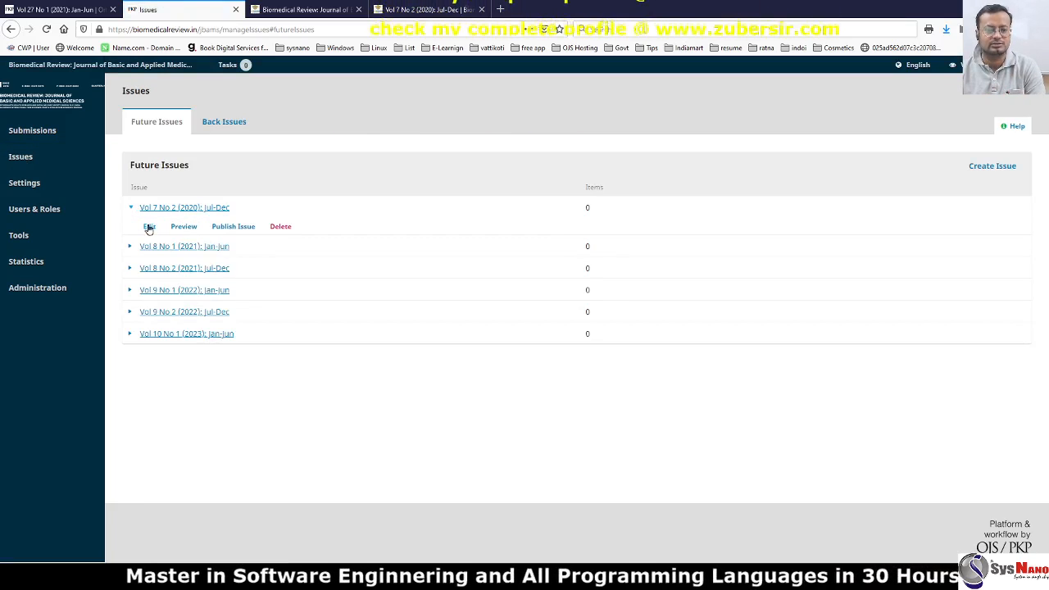
{"action": "left_click", "coordinate": [234, 227]}
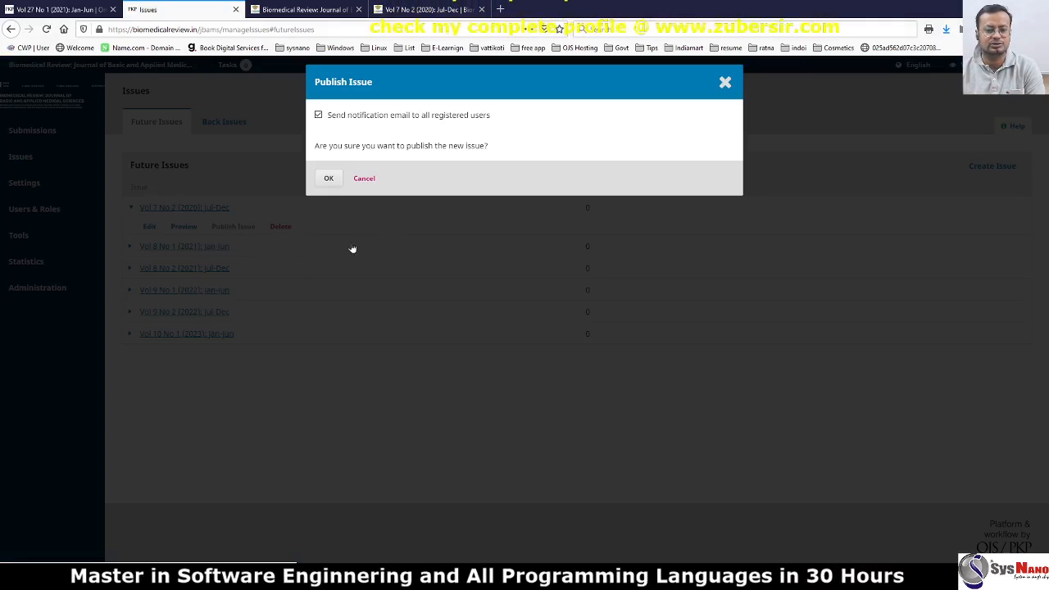
{"action": "left_click", "coordinate": [328, 178]}
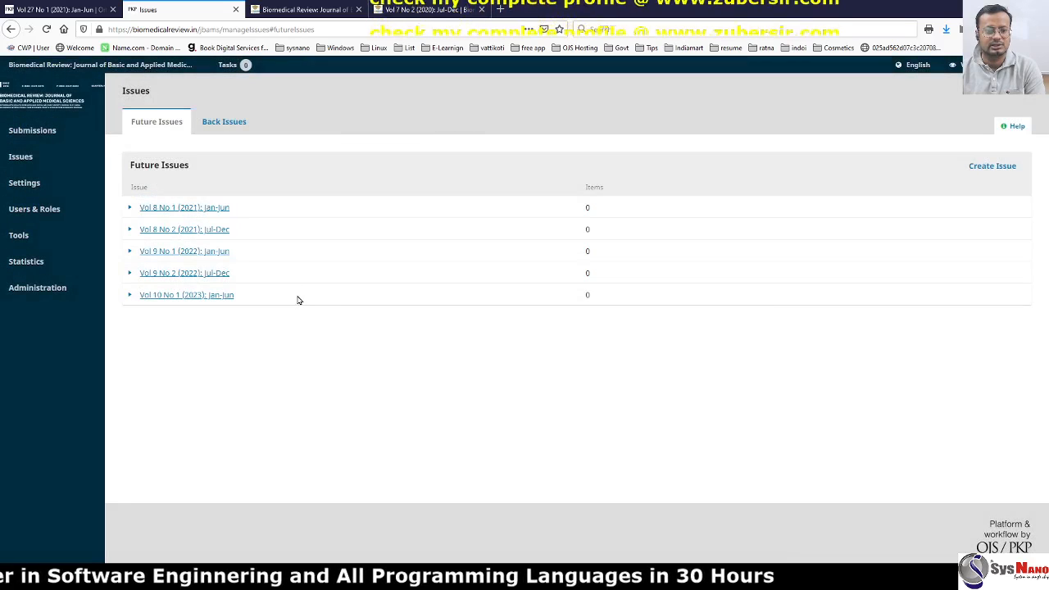
{"action": "left_click", "coordinate": [228, 121]}
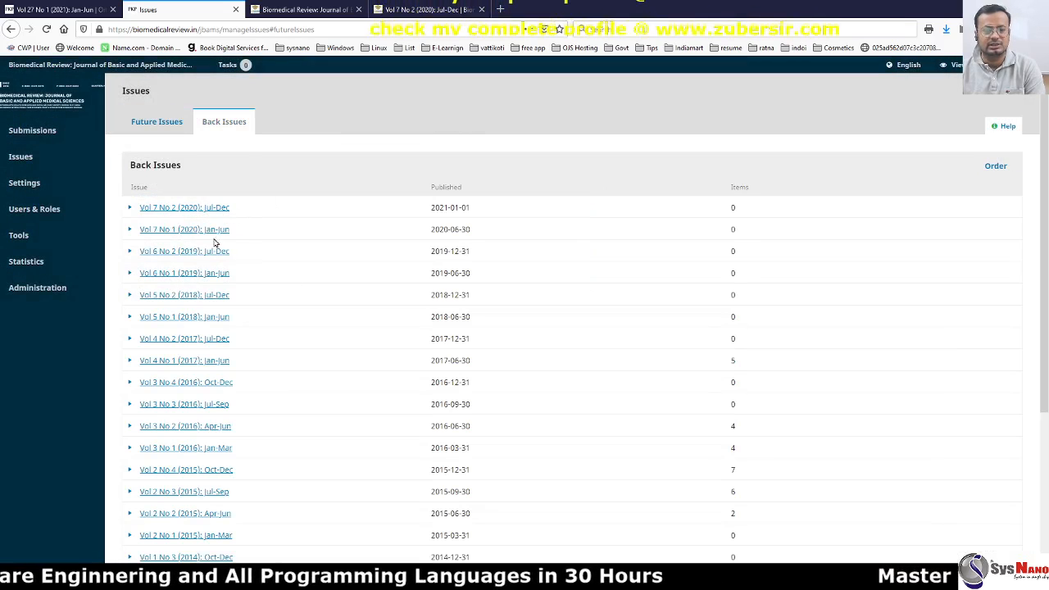
Check the homepage Issues menu, then view the Vol 7 No 2 (2020): Jul-Dec issue page still marked Preview.
{"action": "left_click", "coordinate": [306, 11]}
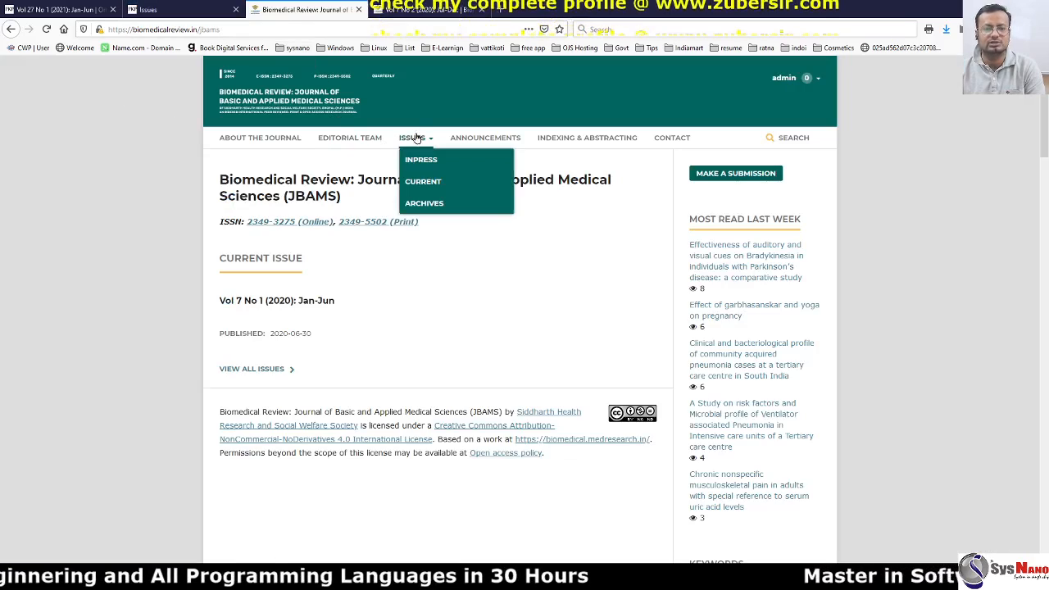
{"action": "left_click", "coordinate": [147, 10]}
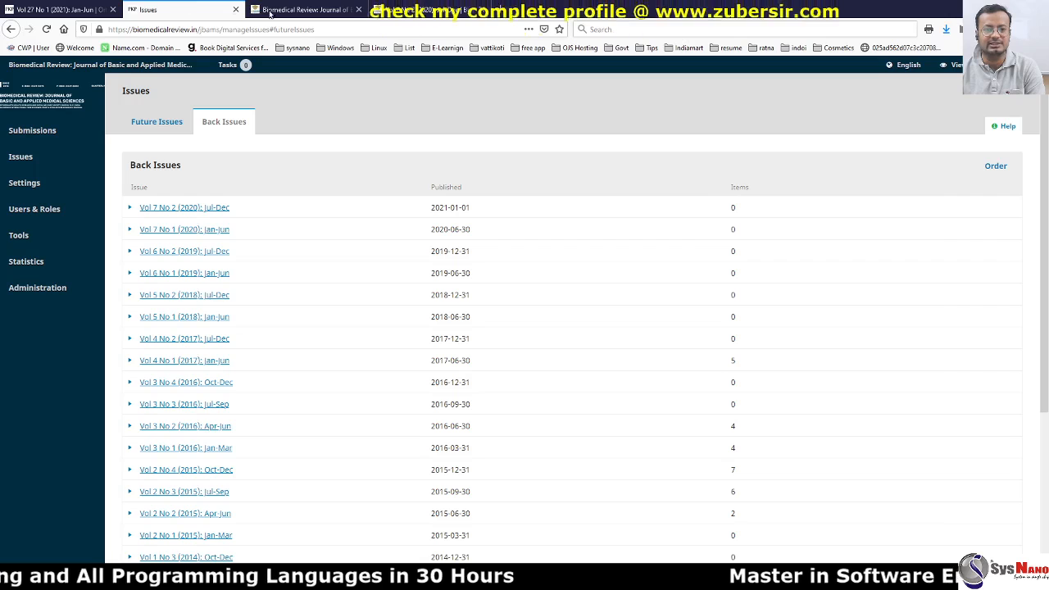
{"action": "left_click", "coordinate": [303, 10]}
{"action": "left_click", "coordinate": [426, 10]}
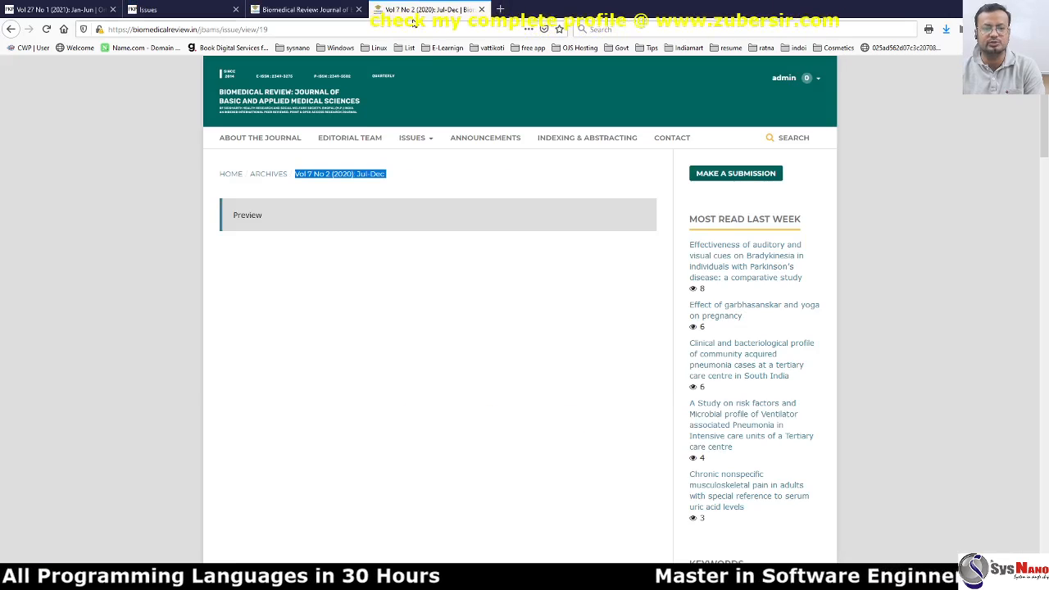
{"action": "double_click", "coordinate": [246, 214]}
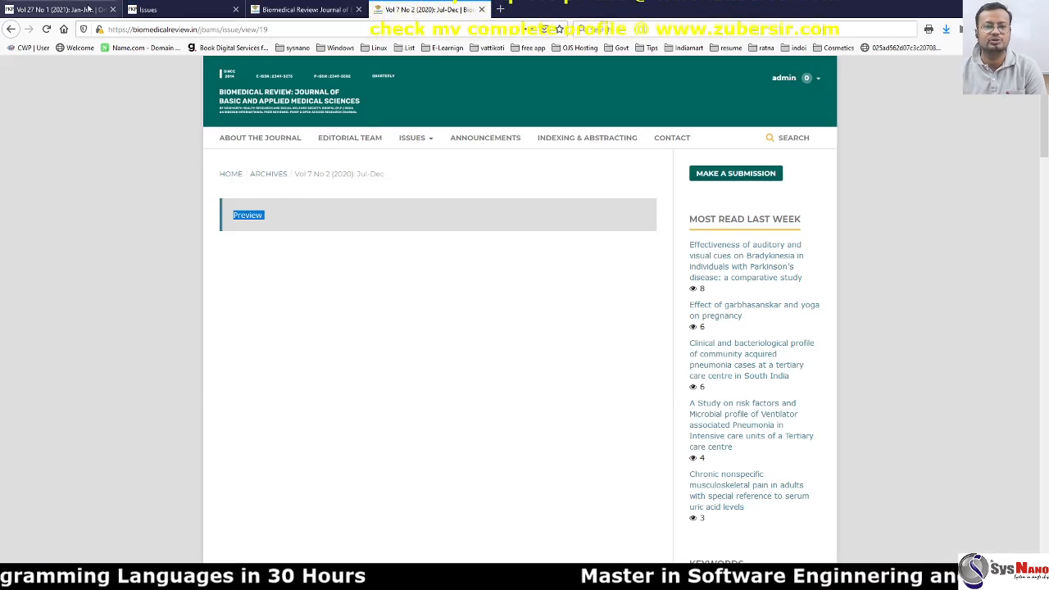
Look through the Orthopaedic Journal's Vol 27 No 1 (2021) issue page, then return to Biomedical Review's Back Issues list.
{"action": "left_click", "coordinate": [55, 9]}
{"action": "scroll", "coordinate": [54, 260], "scroll_direction": "down", "scroll_amount": 3}
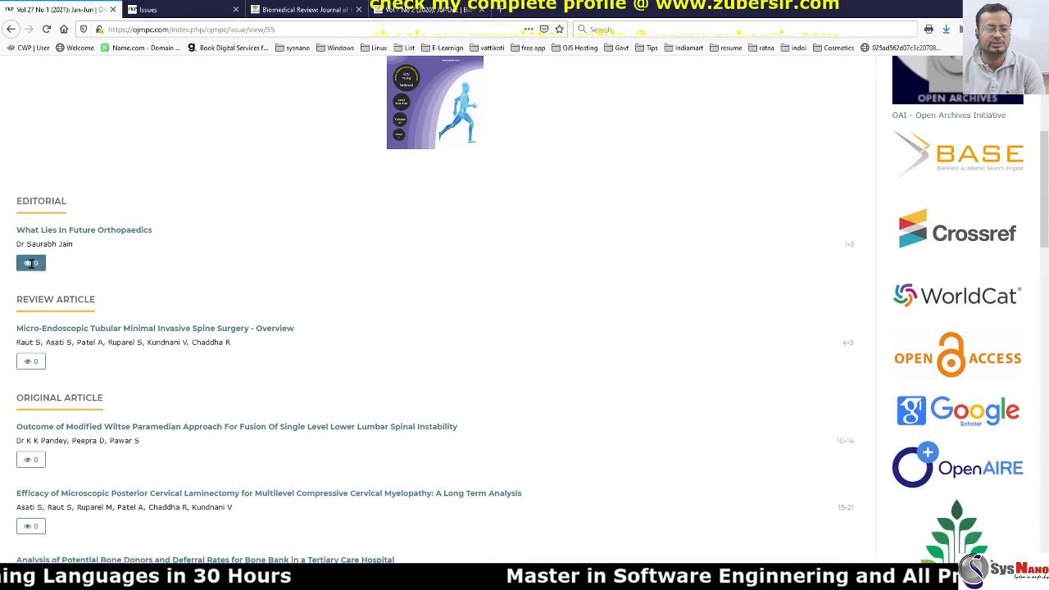
{"action": "scroll", "coordinate": [37, 299], "scroll_direction": "down", "scroll_amount": 2}
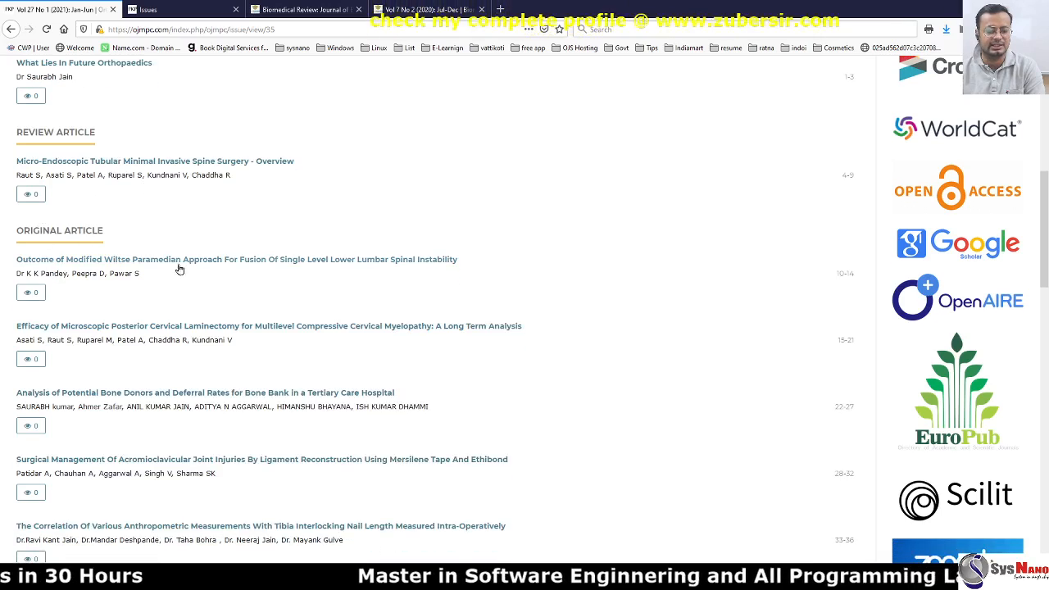
{"action": "scroll", "coordinate": [179, 270], "scroll_direction": "down", "scroll_amount": 4}
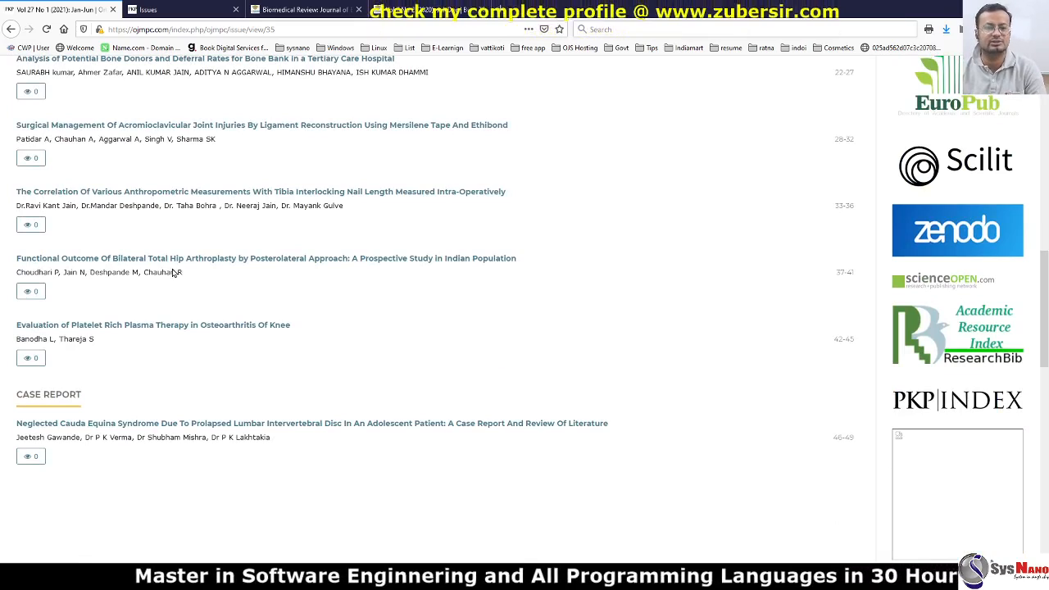
{"action": "scroll", "coordinate": [153, 274], "scroll_direction": "up", "scroll_amount": 12}
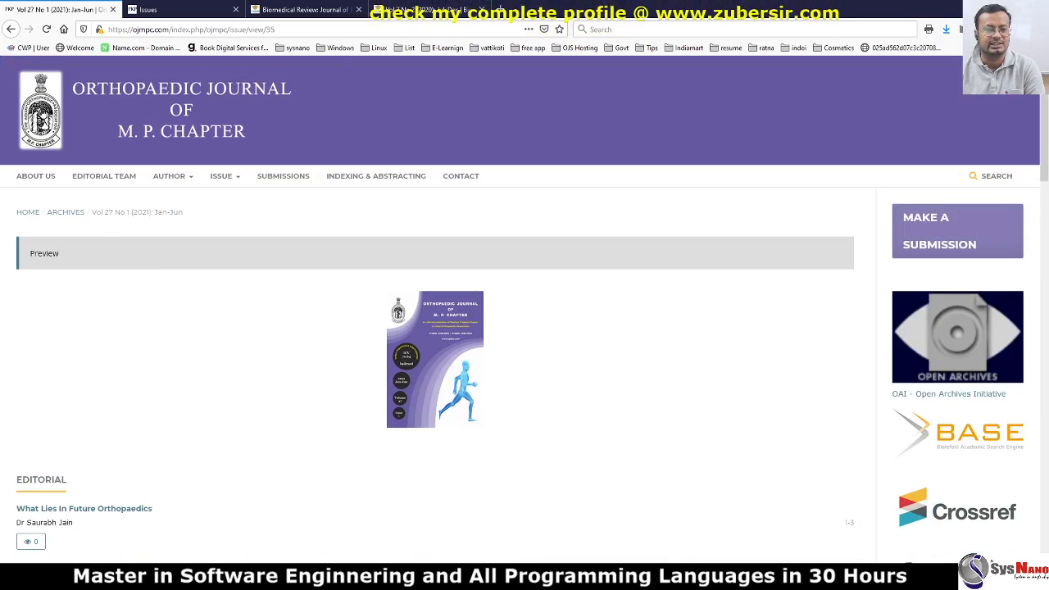
{"action": "left_click", "coordinate": [42, 113]}
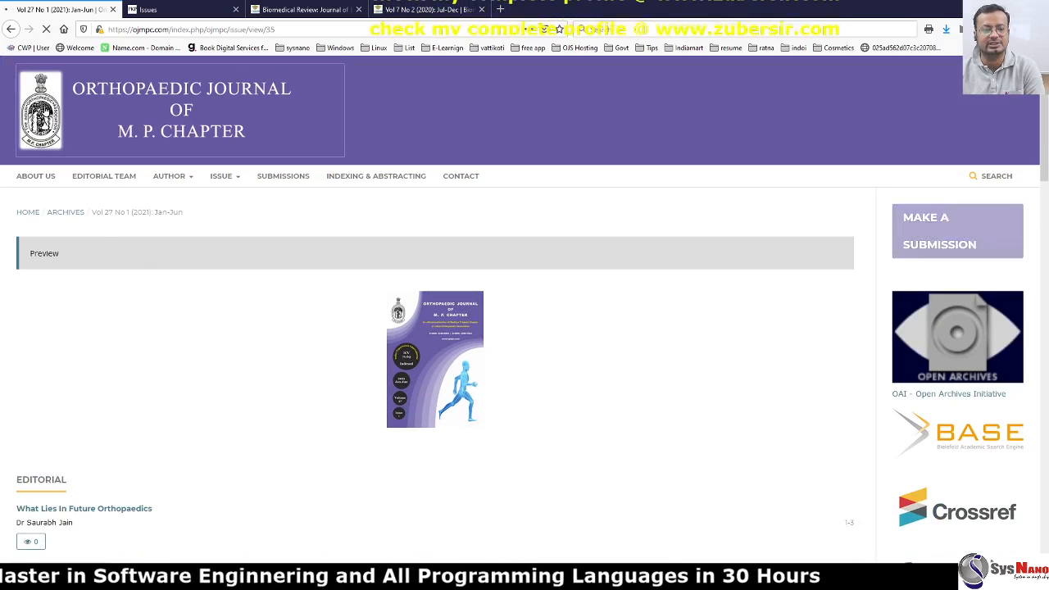
{"action": "left_click", "coordinate": [168, 9]}
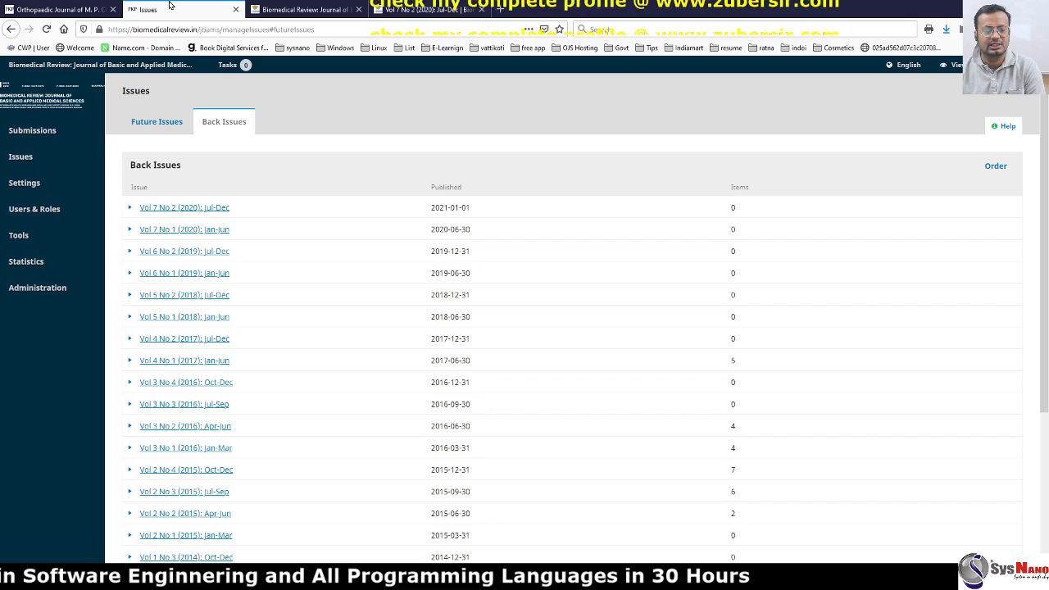
Show Future Issues, then go to Website Settings and its Navigation Menus section.
{"action": "left_click", "coordinate": [146, 125]}
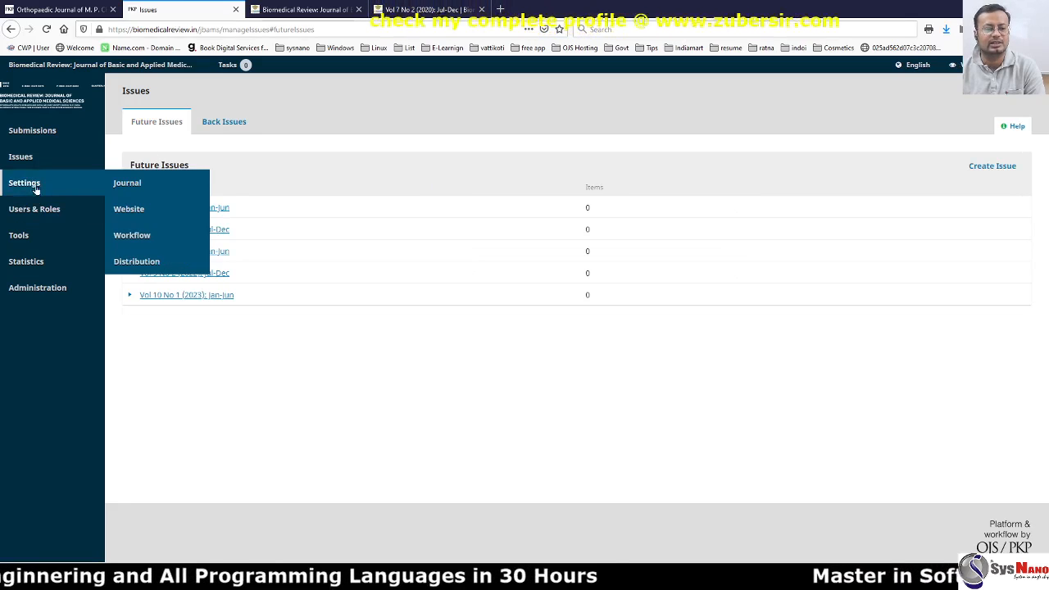
{"action": "mouse_move", "coordinate": [39, 167]}
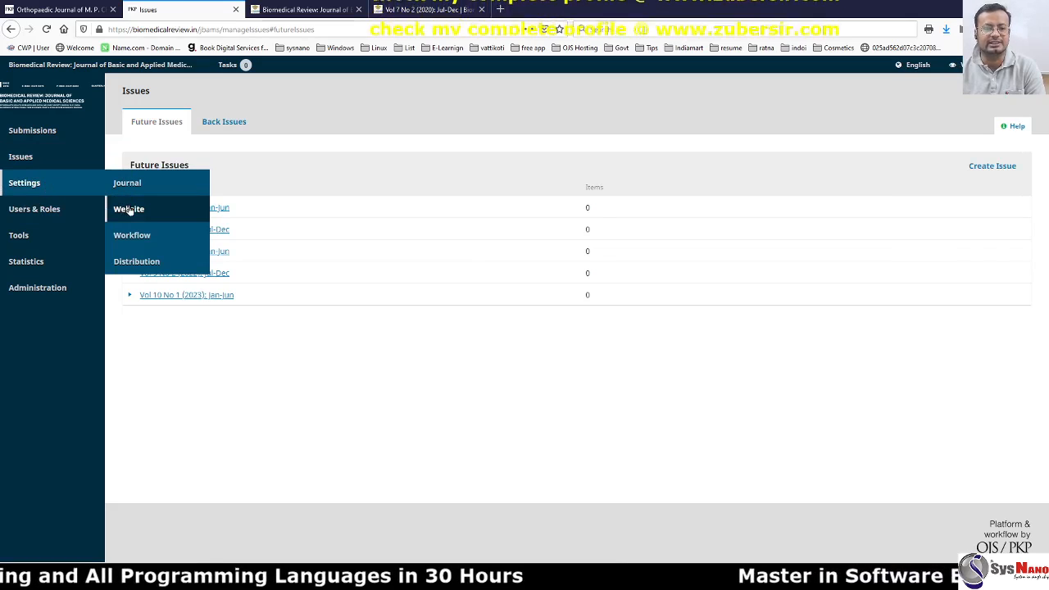
{"action": "left_click", "coordinate": [129, 209]}
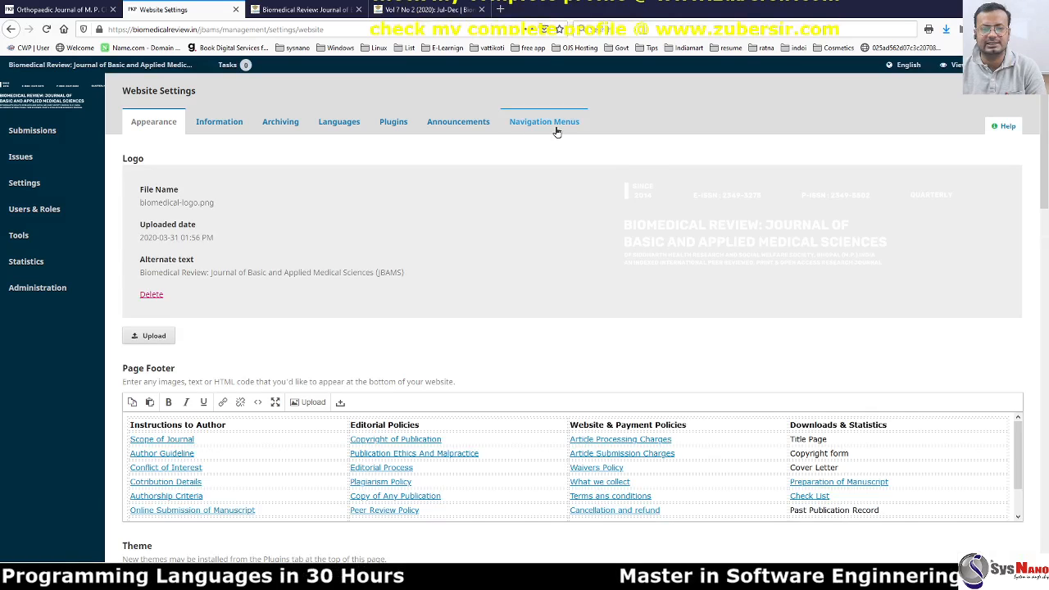
{"action": "left_click", "coordinate": [554, 125]}
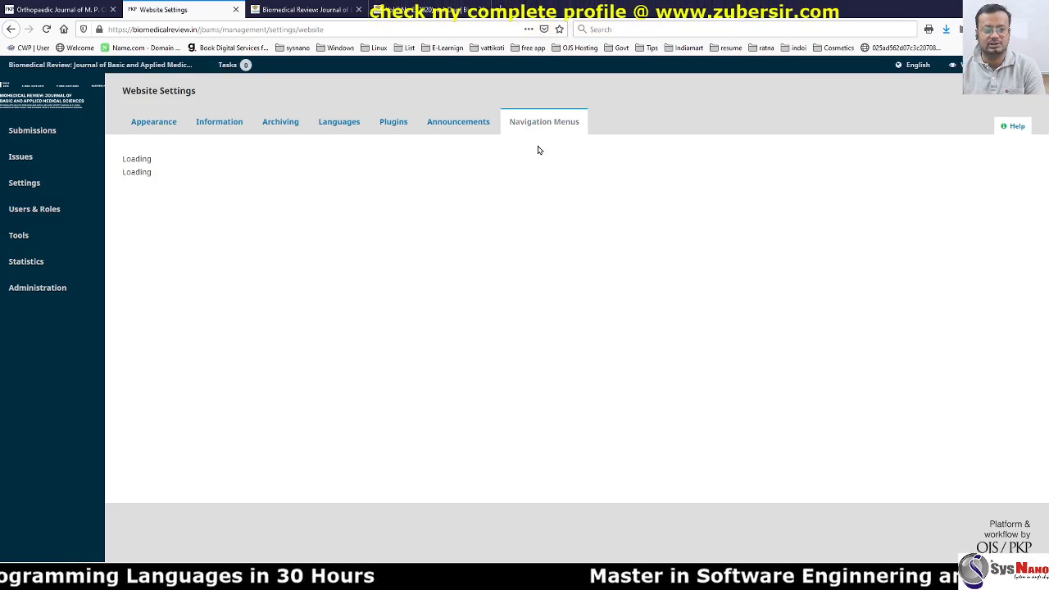